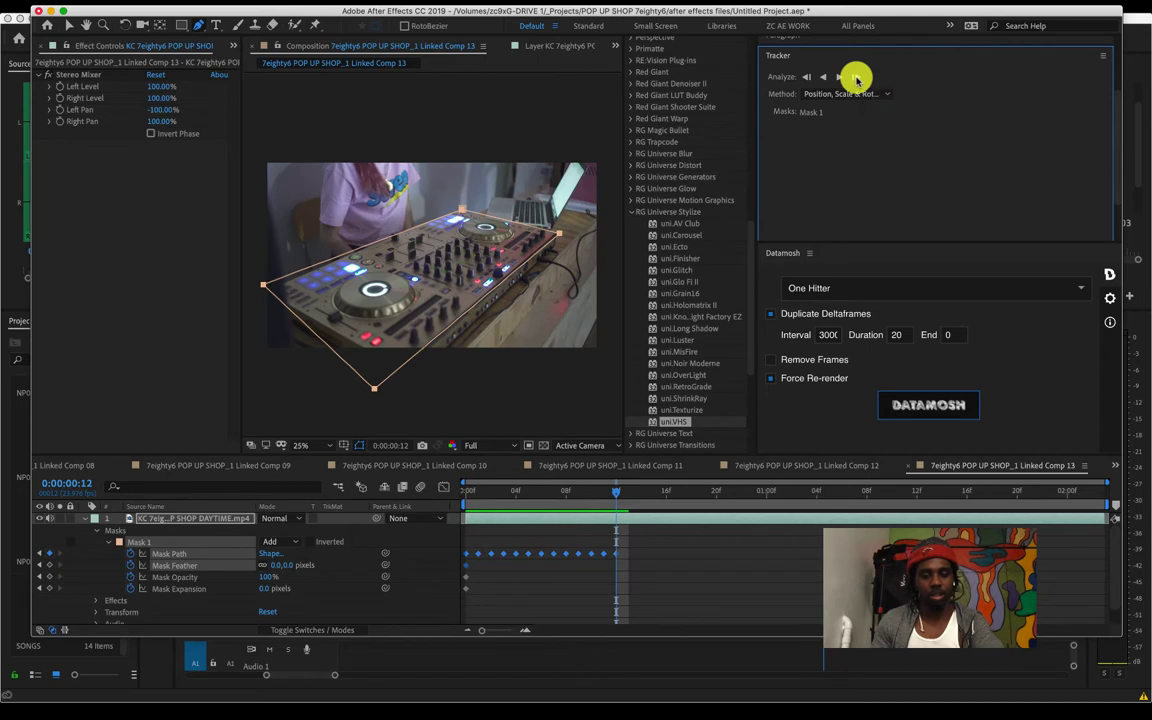
# Step-track the DJ controller's Mask 1 forward one frame at a time, 21 frames in all.
pyautogui.click(857, 78)
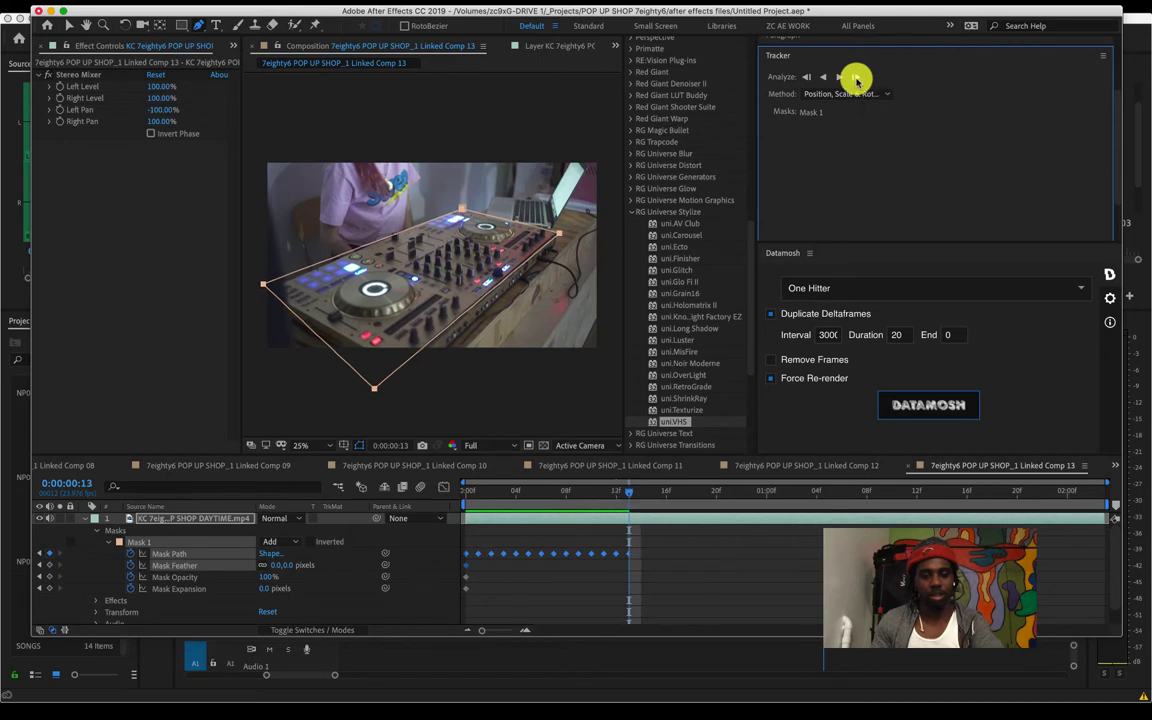
pyautogui.click(858, 78)
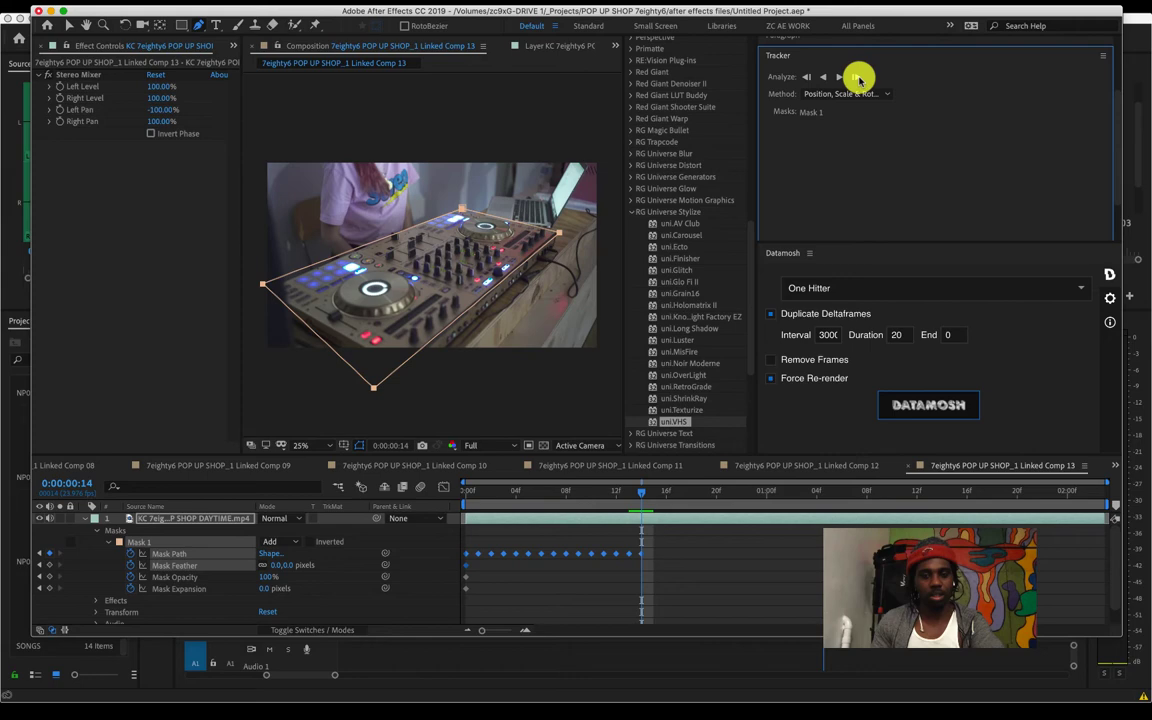
pyautogui.click(857, 78)
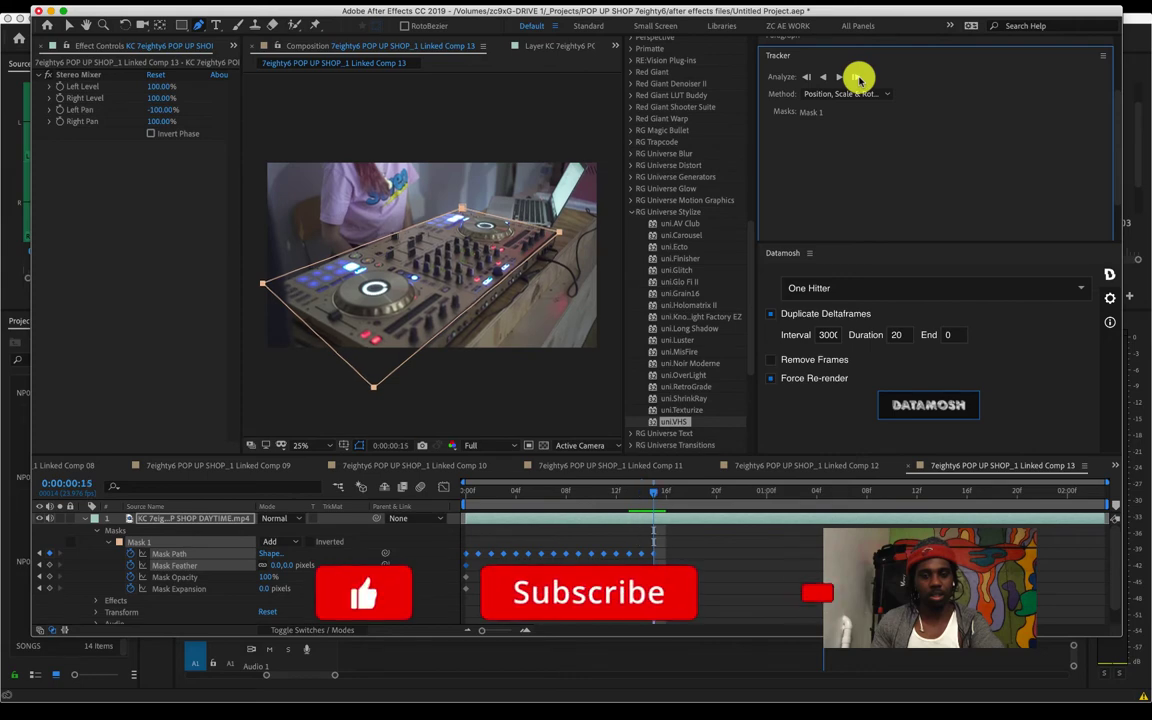
pyautogui.click(857, 78)
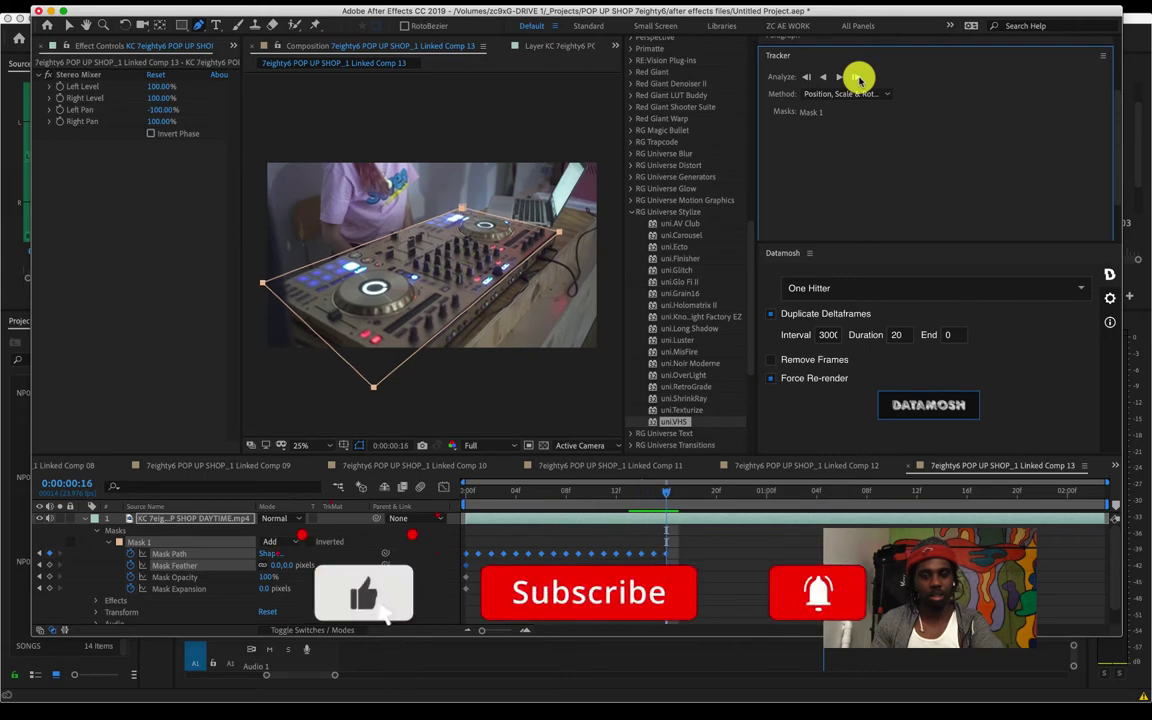
pyautogui.click(857, 78)
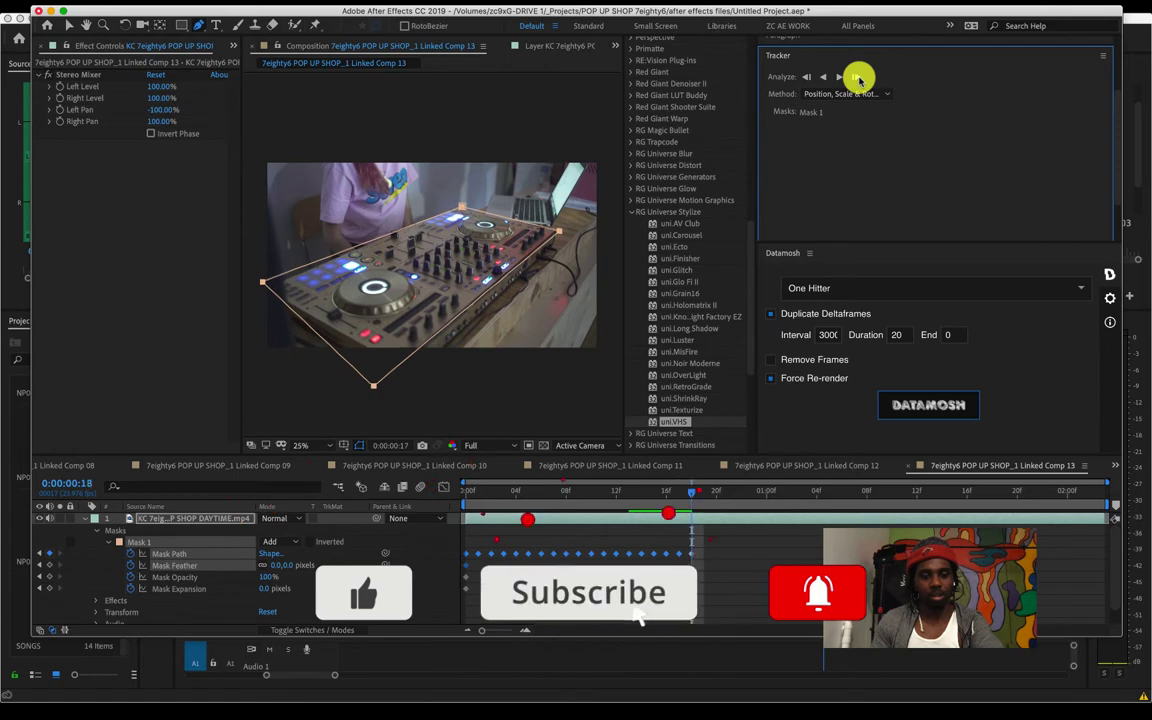
pyautogui.click(857, 78)
pyautogui.click(857, 78)
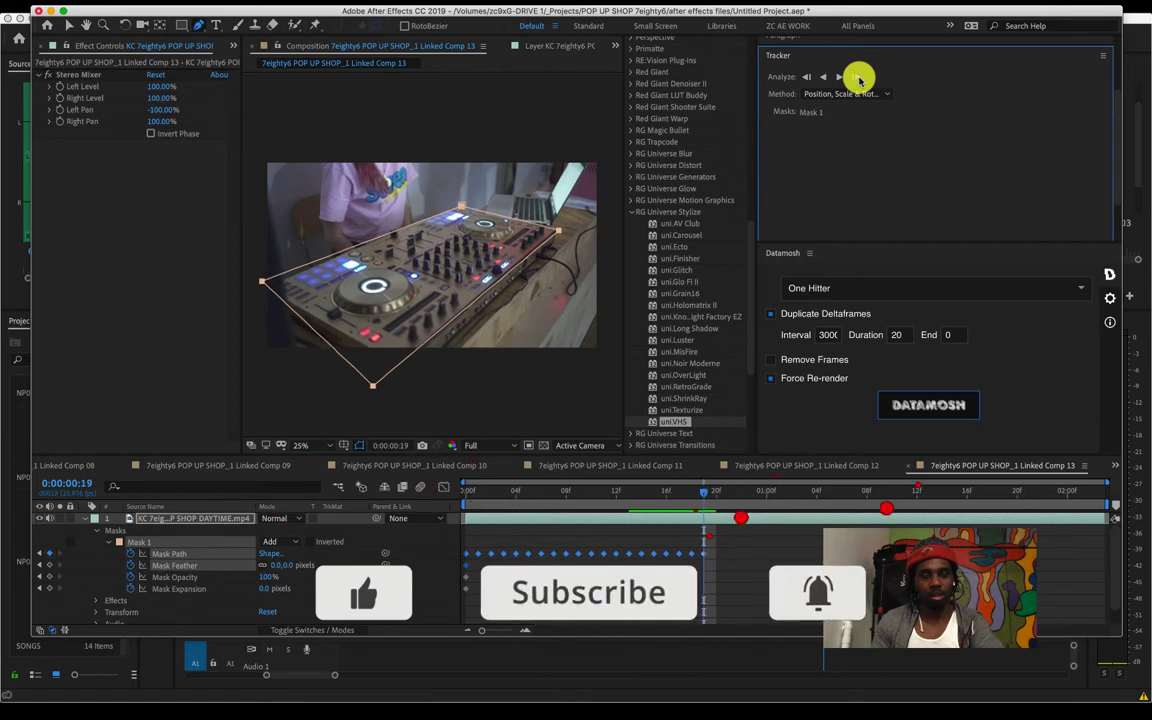
pyautogui.click(857, 78)
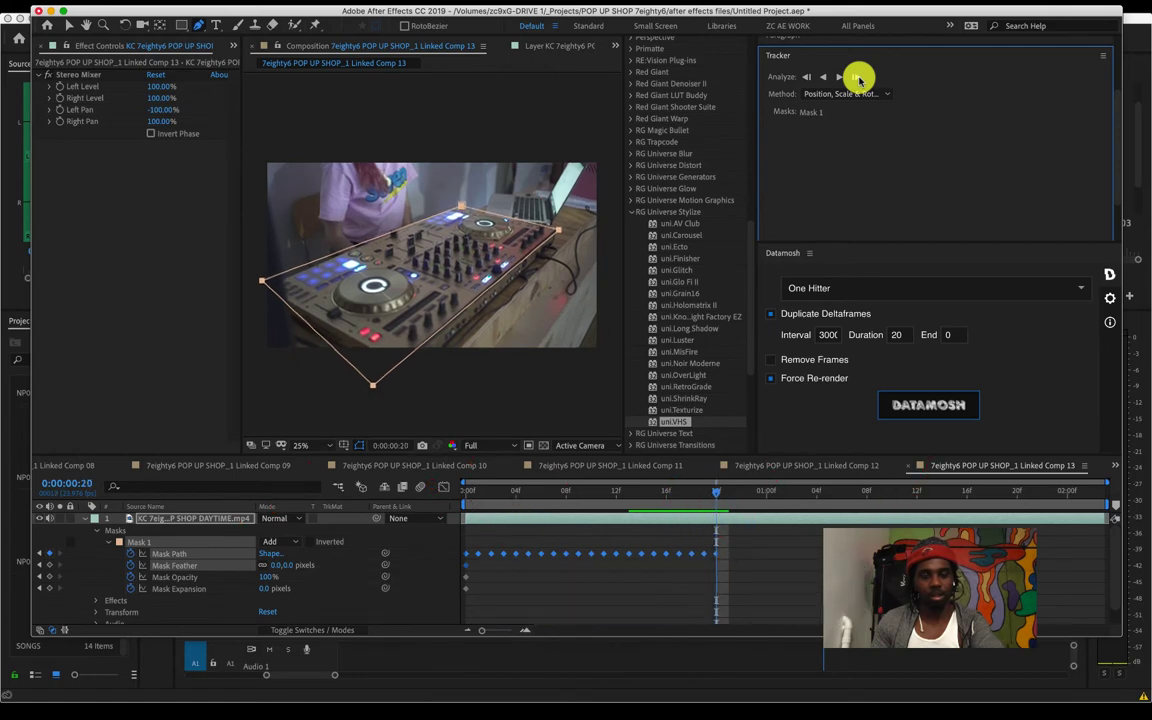
pyautogui.click(857, 78)
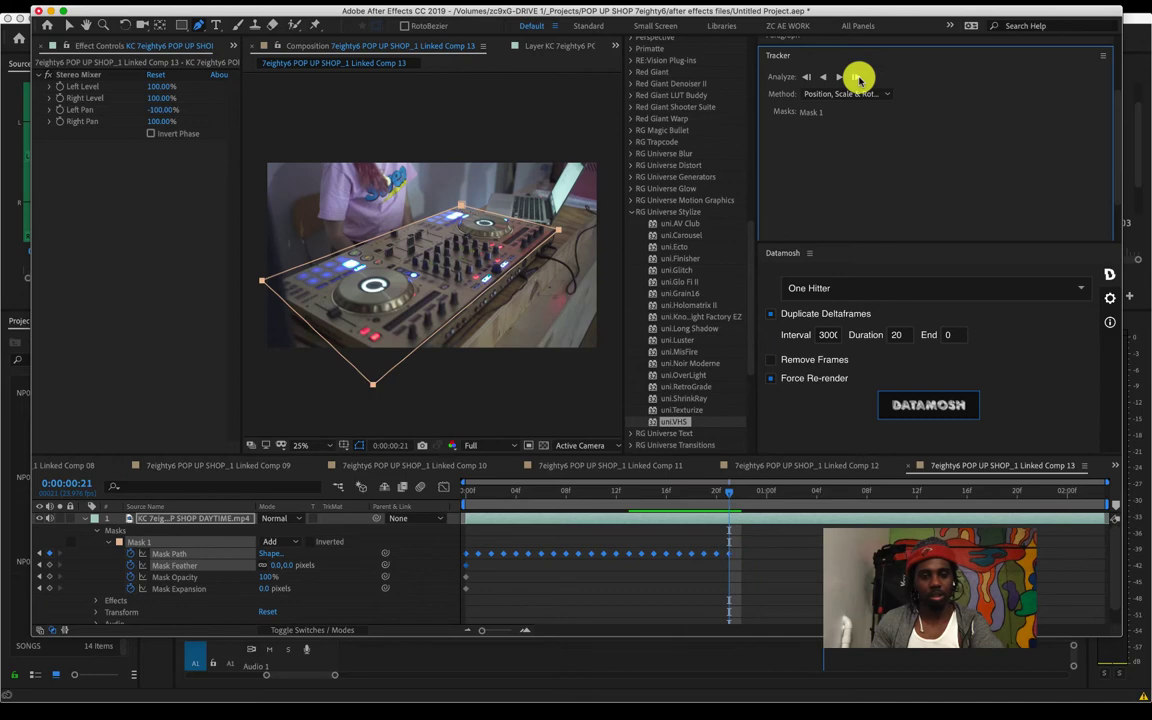
pyautogui.click(857, 78)
pyautogui.click(857, 78)
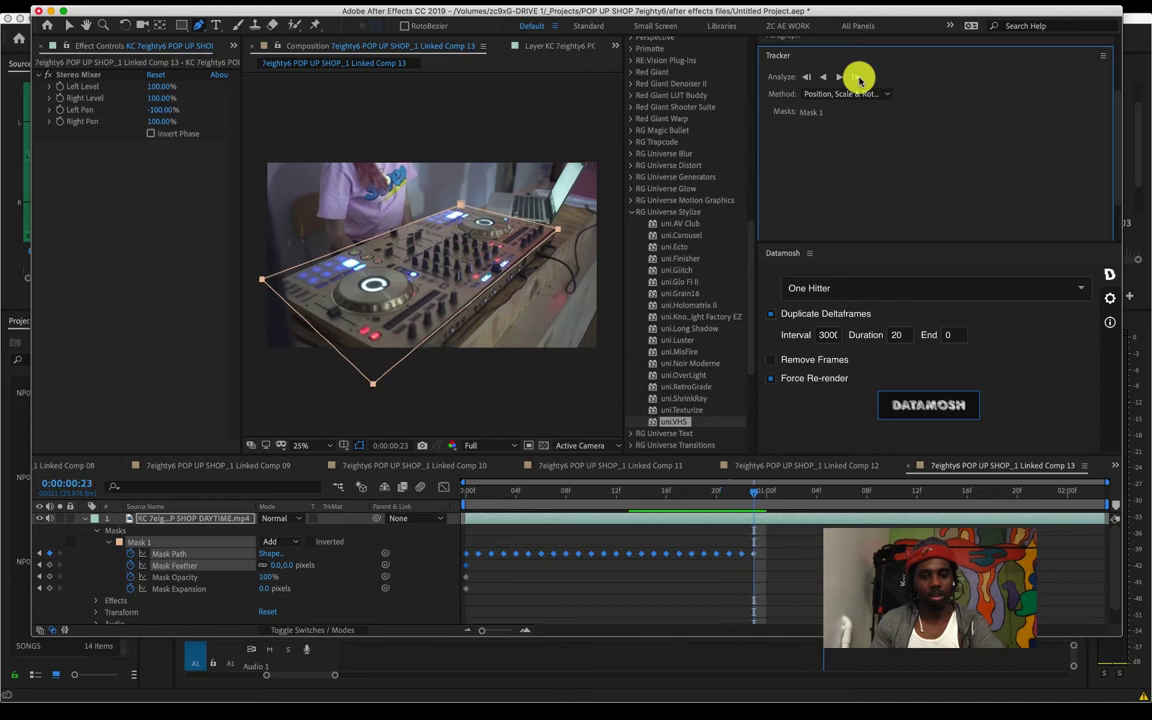
pyautogui.click(857, 78)
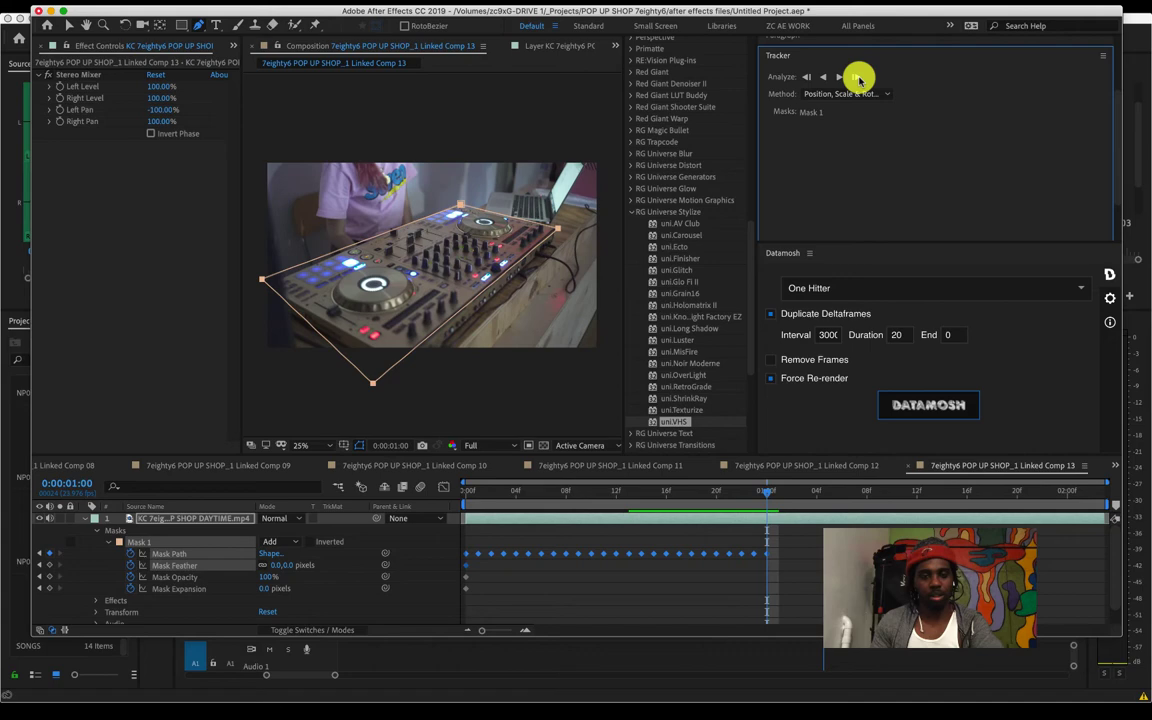
pyautogui.click(857, 78)
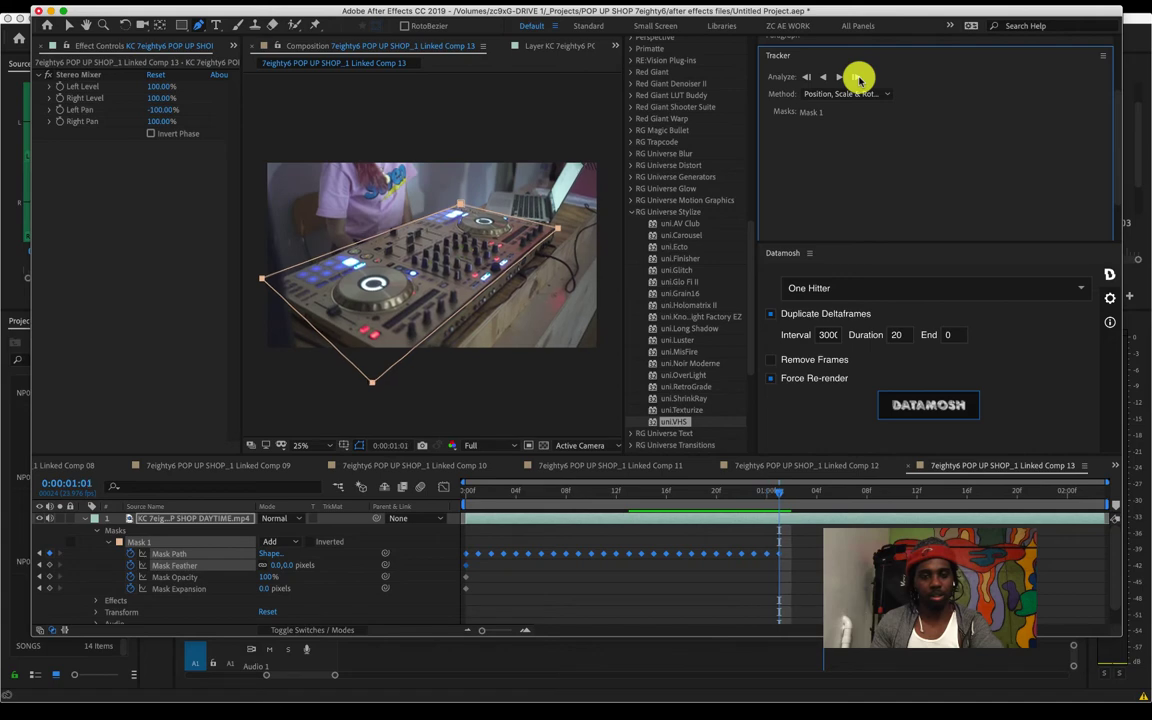
pyautogui.click(857, 78)
pyautogui.click(857, 78)
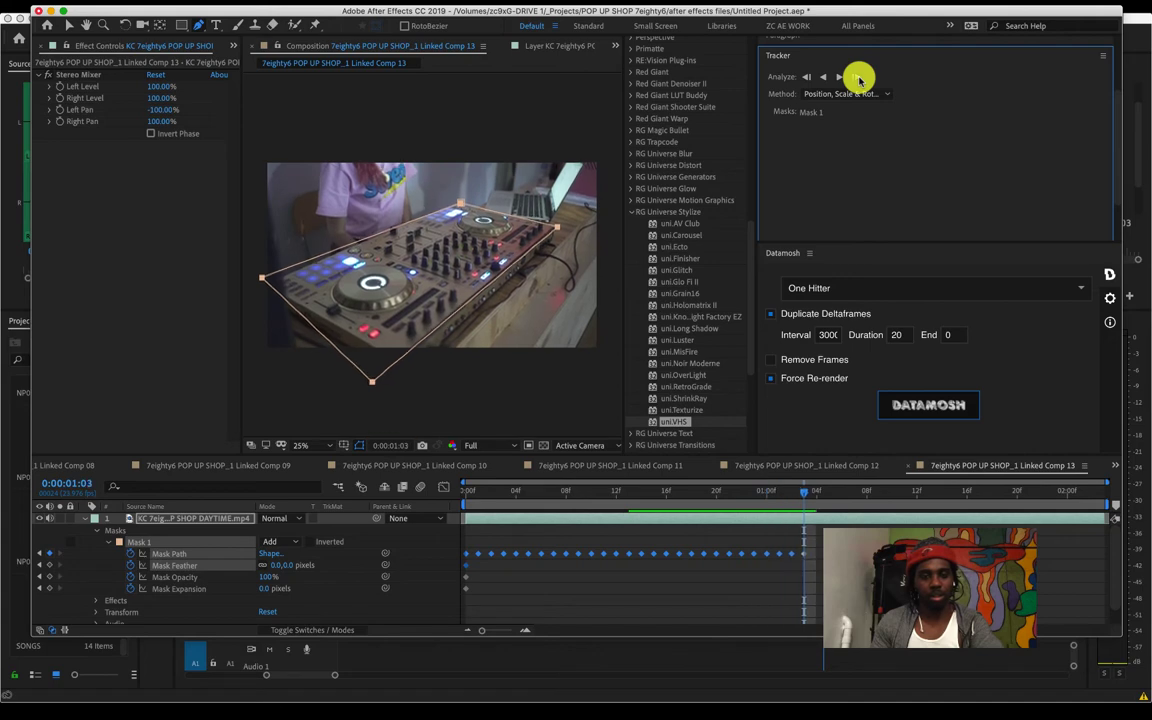
pyautogui.click(857, 78)
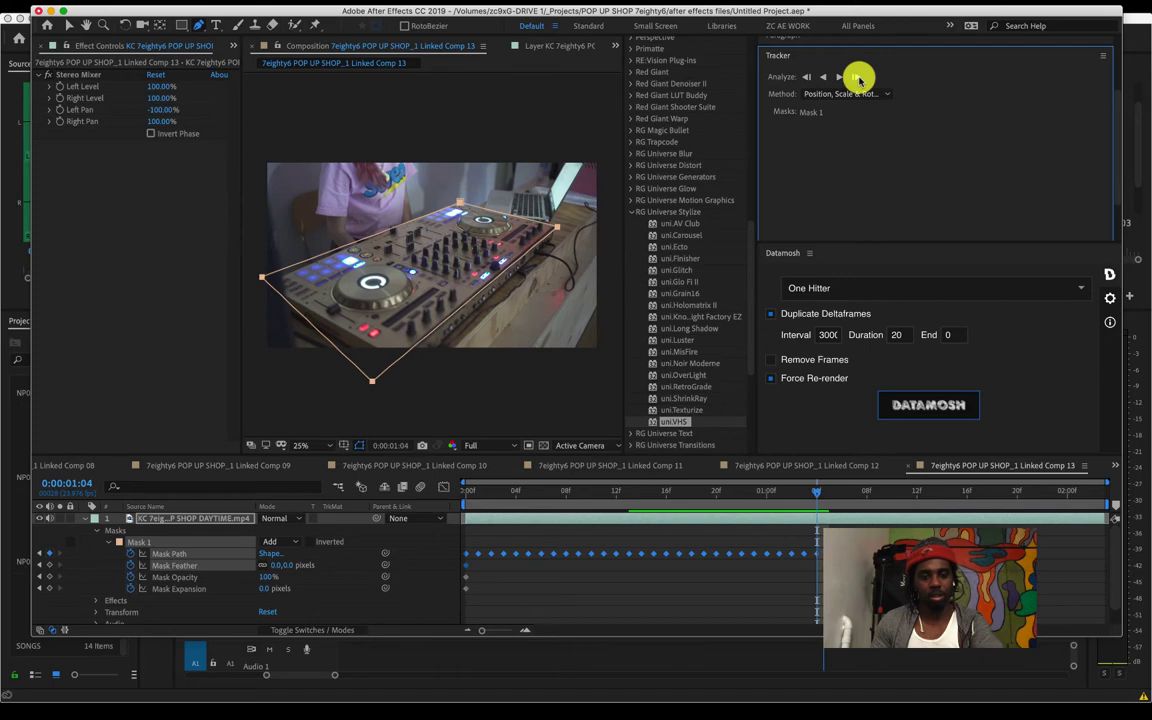
pyautogui.click(857, 78)
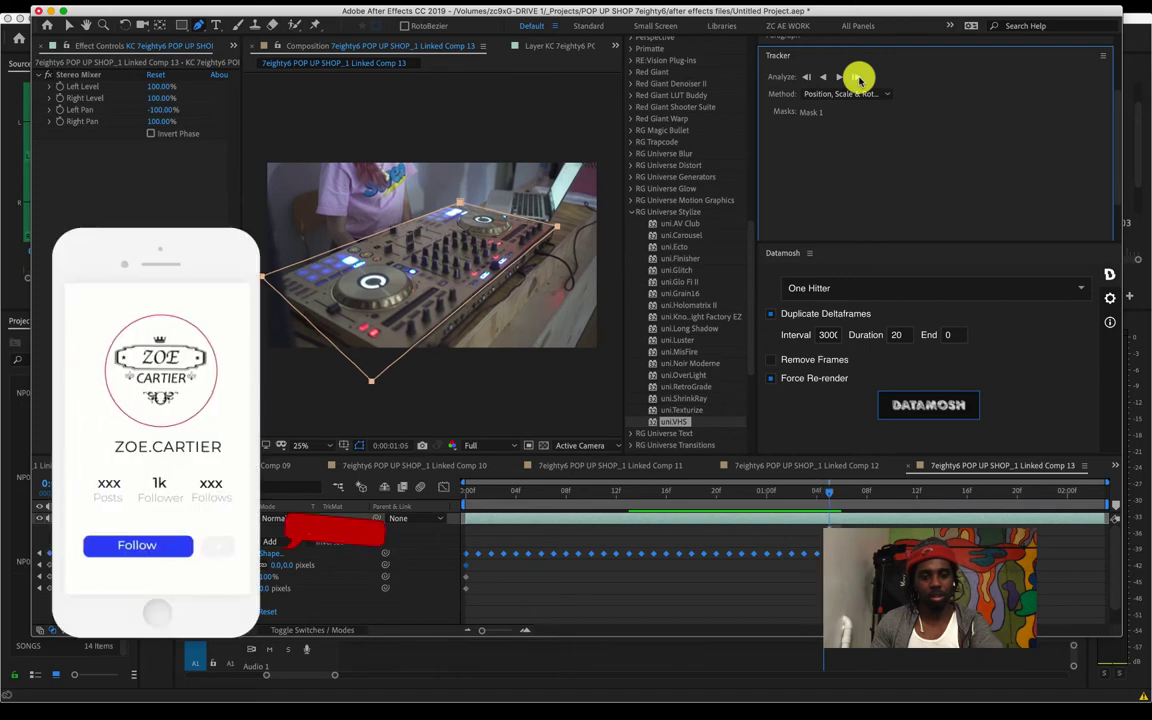
pyautogui.click(857, 78)
pyautogui.click(857, 78)
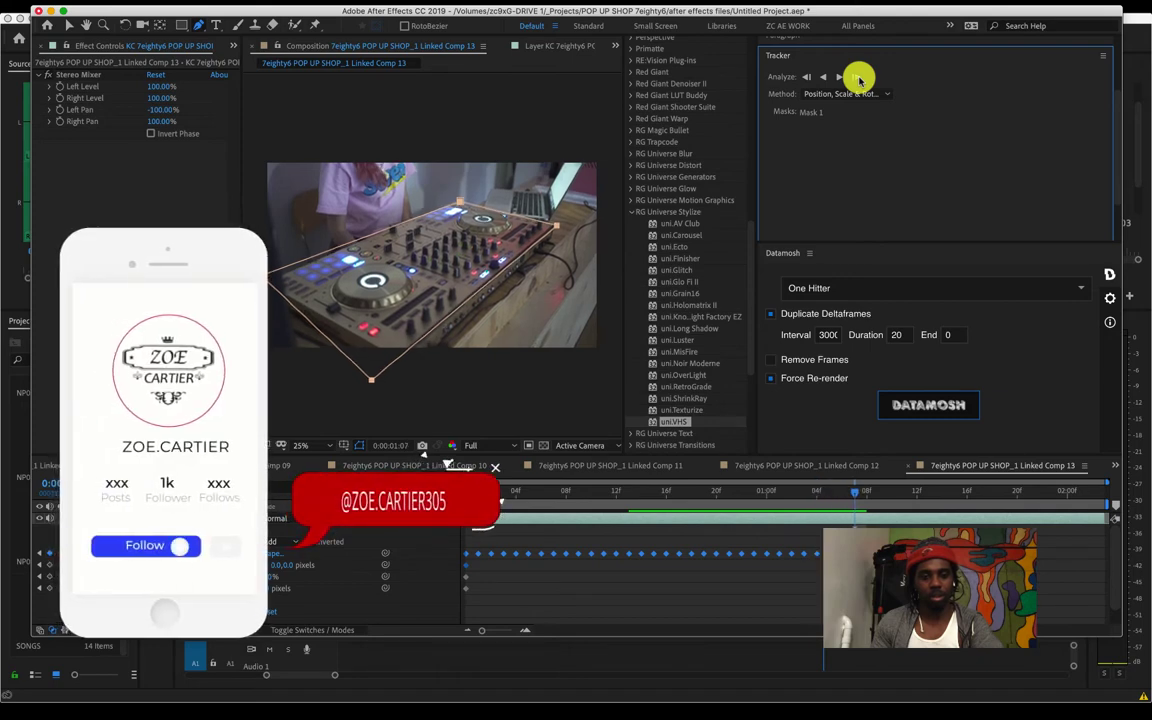
pyautogui.click(857, 78)
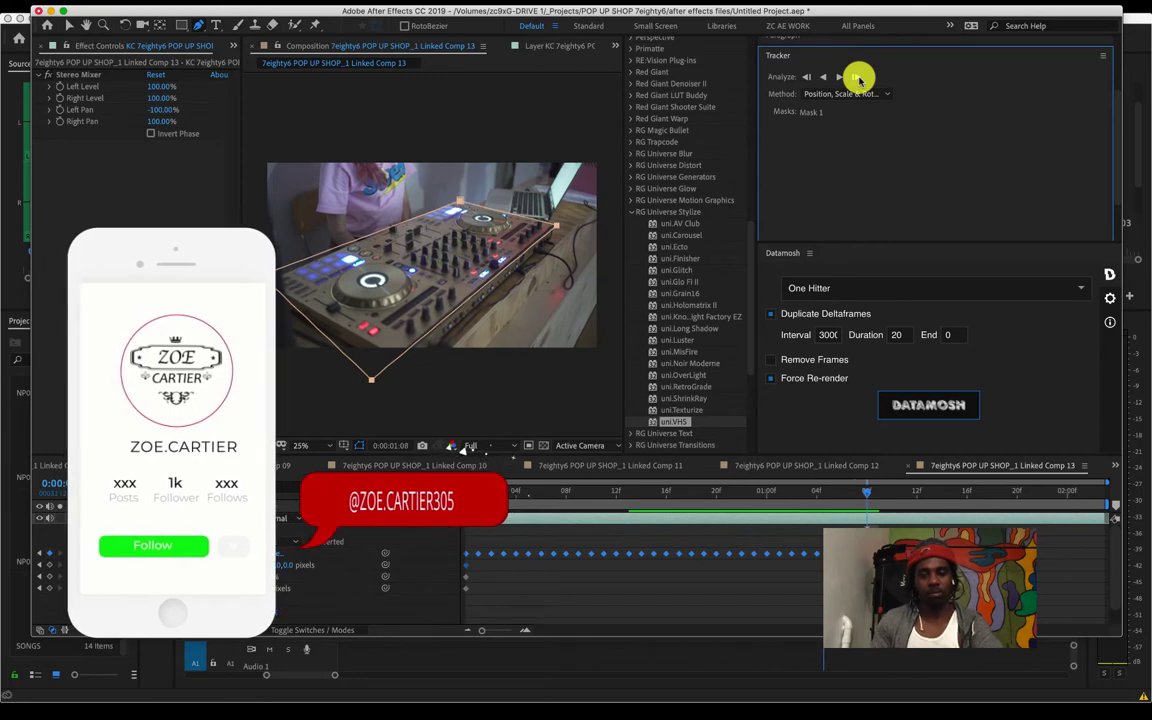
pyautogui.click(857, 78)
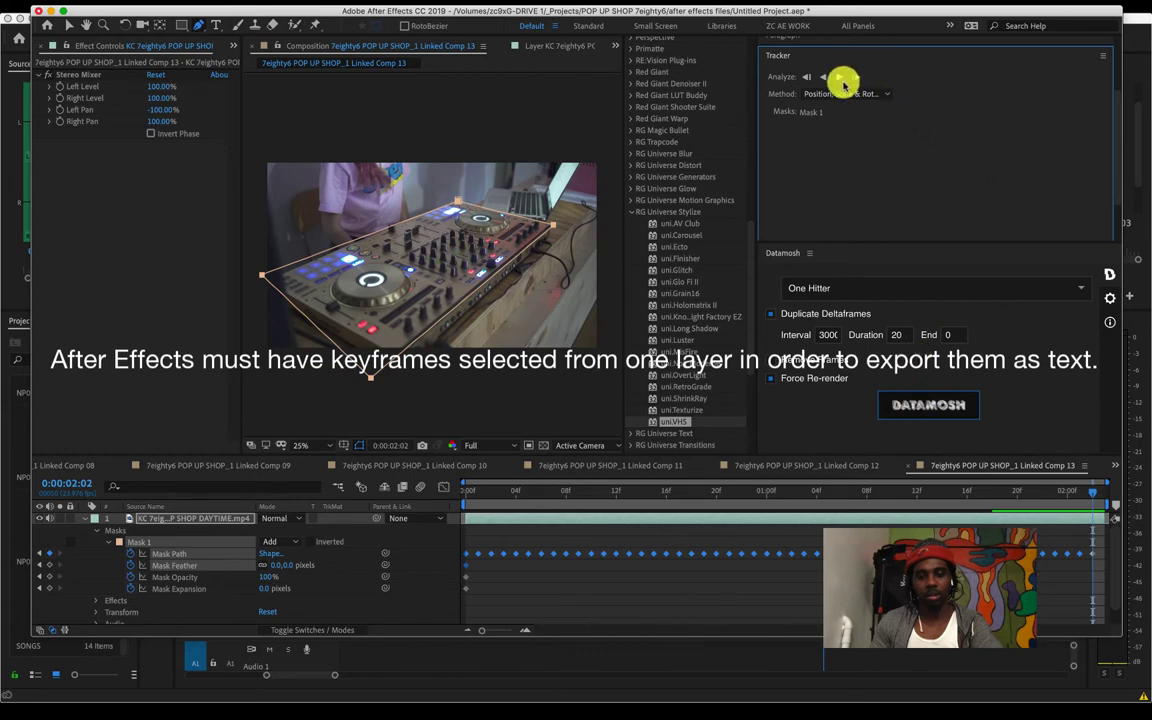
# Return to the clip start, hide layer 2, and leave Mask 1 non-inverted around the controller.
pyautogui.press('pagedown')
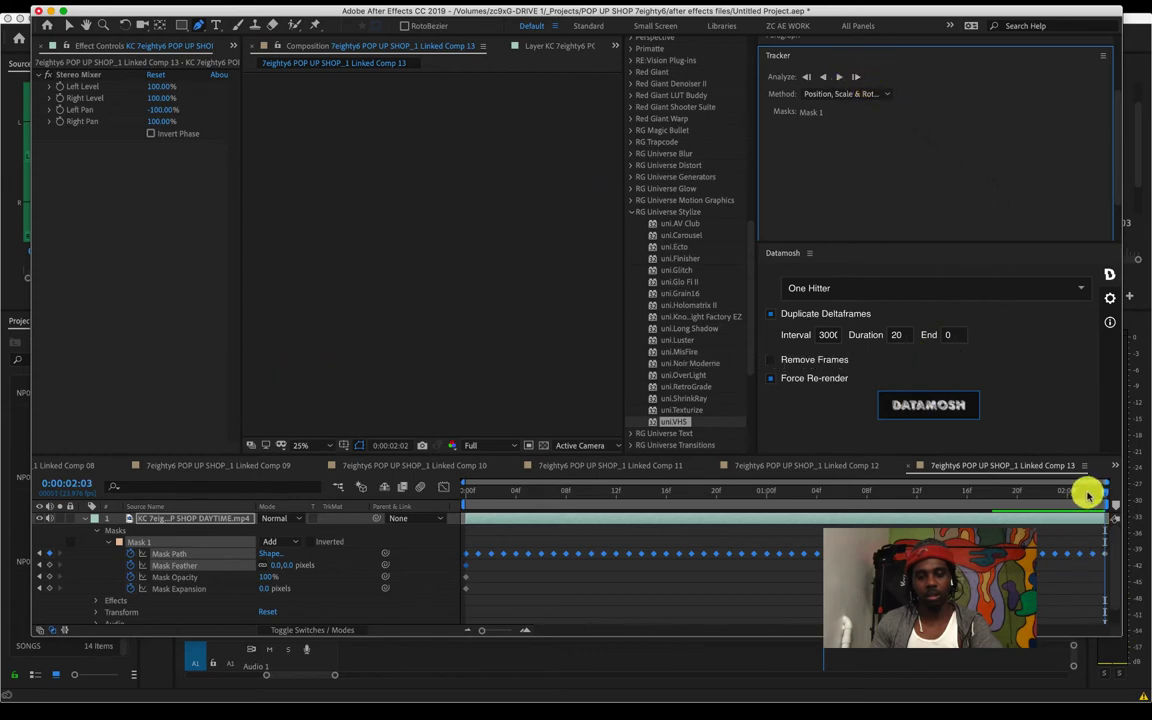
pyautogui.moveTo(1107, 497); pyautogui.dragTo(437, 470)
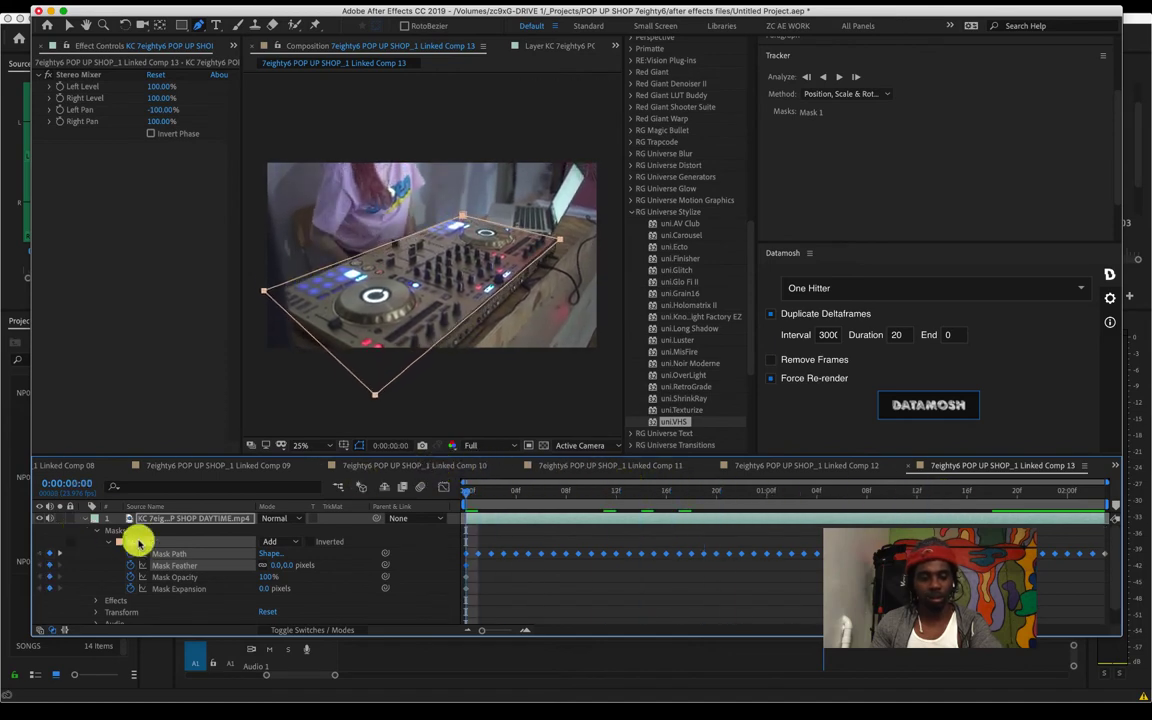
pyautogui.click(310, 542)
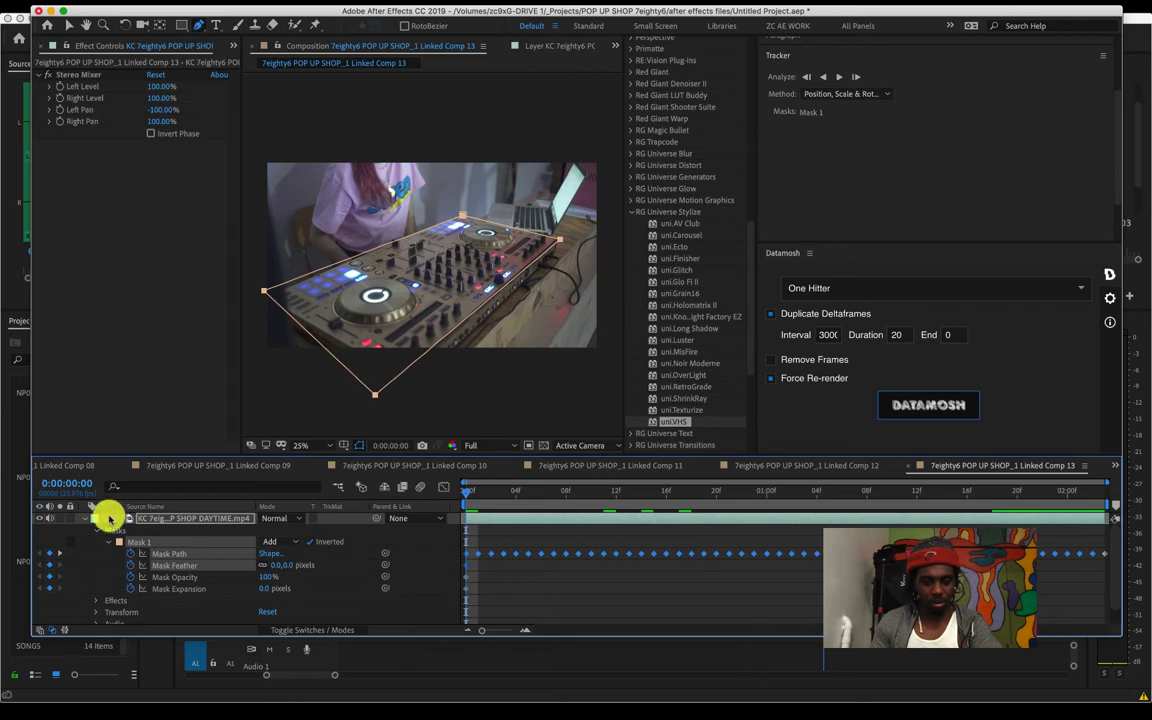
pyautogui.click(82, 518)
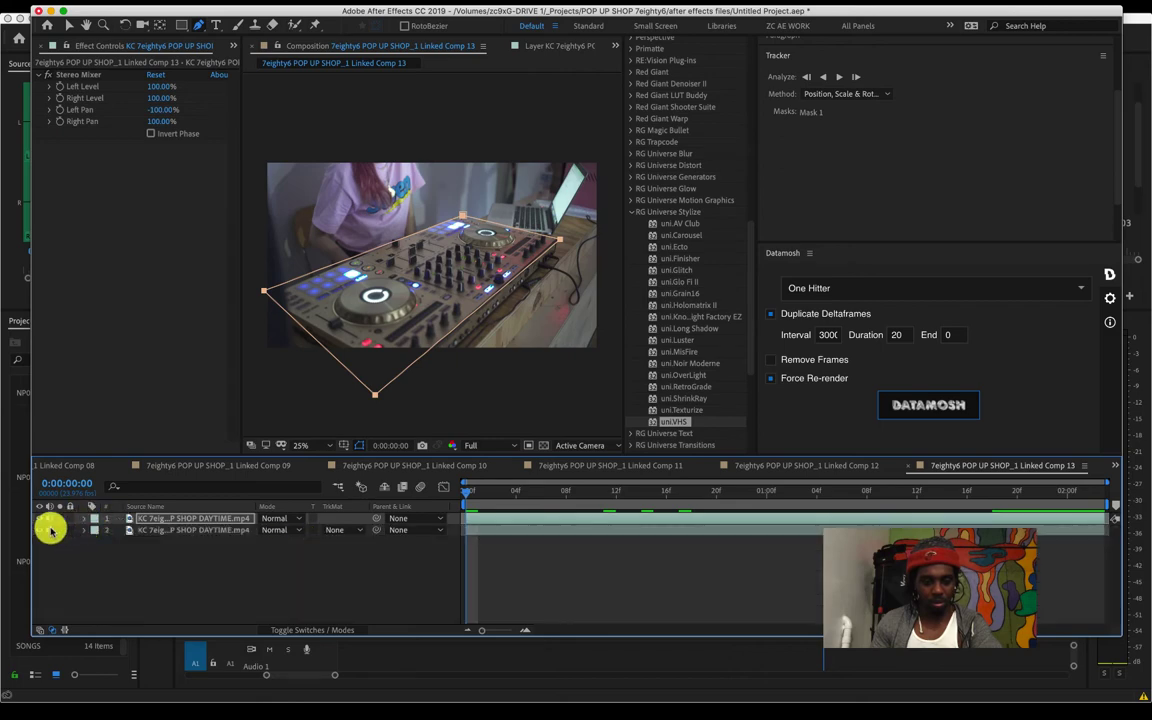
pyautogui.click(42, 532)
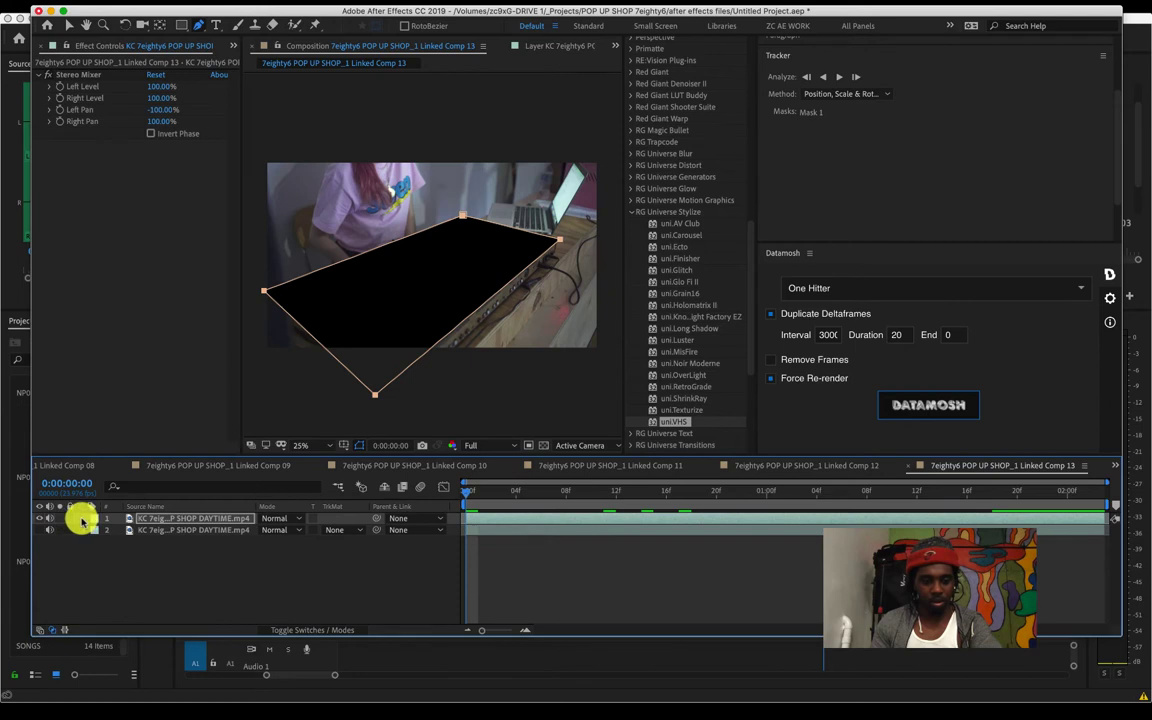
pyautogui.click(83, 520)
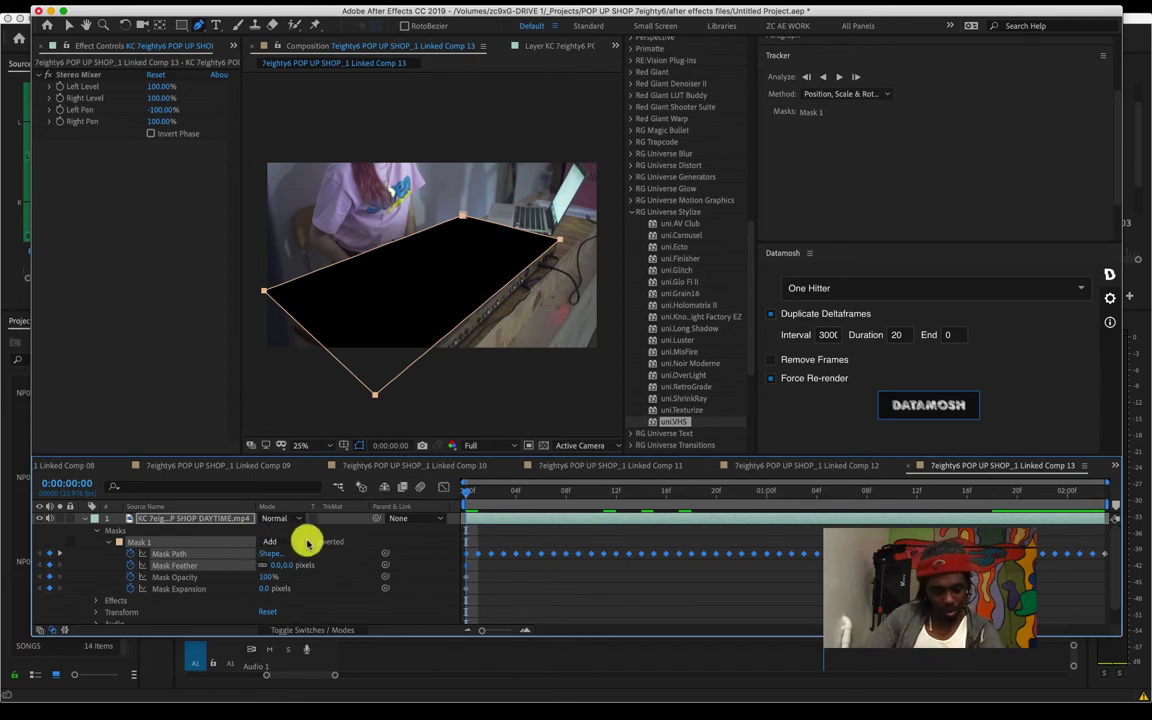
pyautogui.click(306, 543)
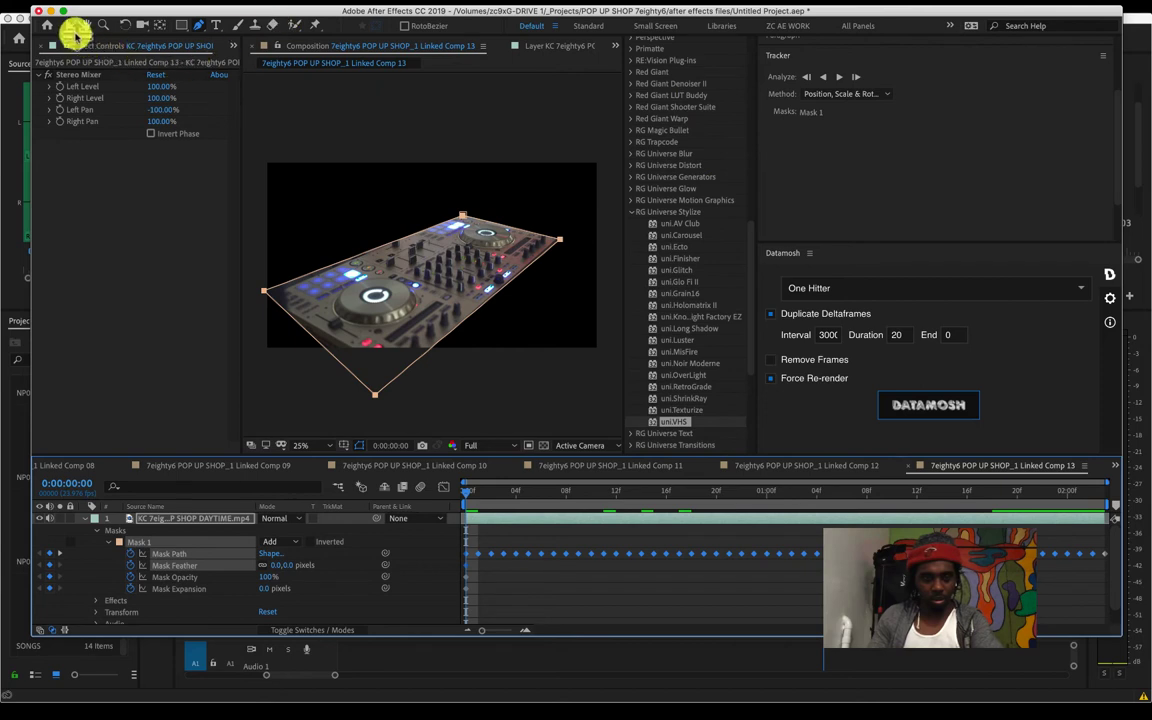
# Apply uni.Glimmer from the RG Universe Glow group to the masked DJ controller layer.
pyautogui.click(69, 26)
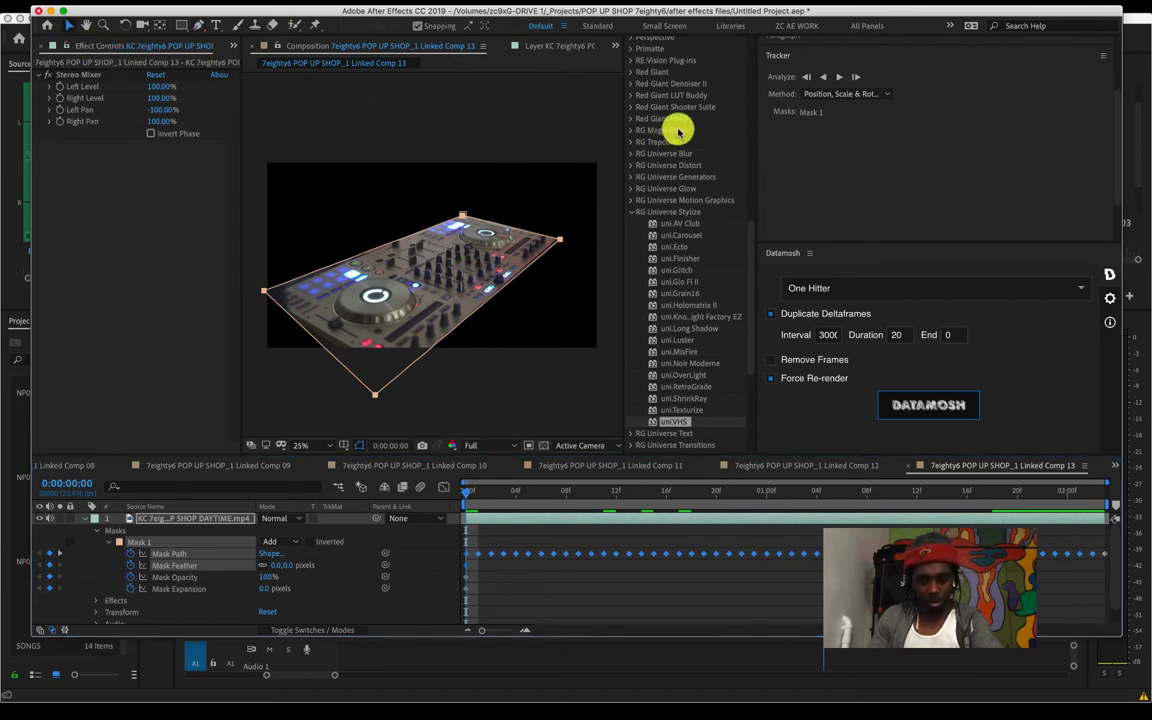
pyautogui.click(631, 213)
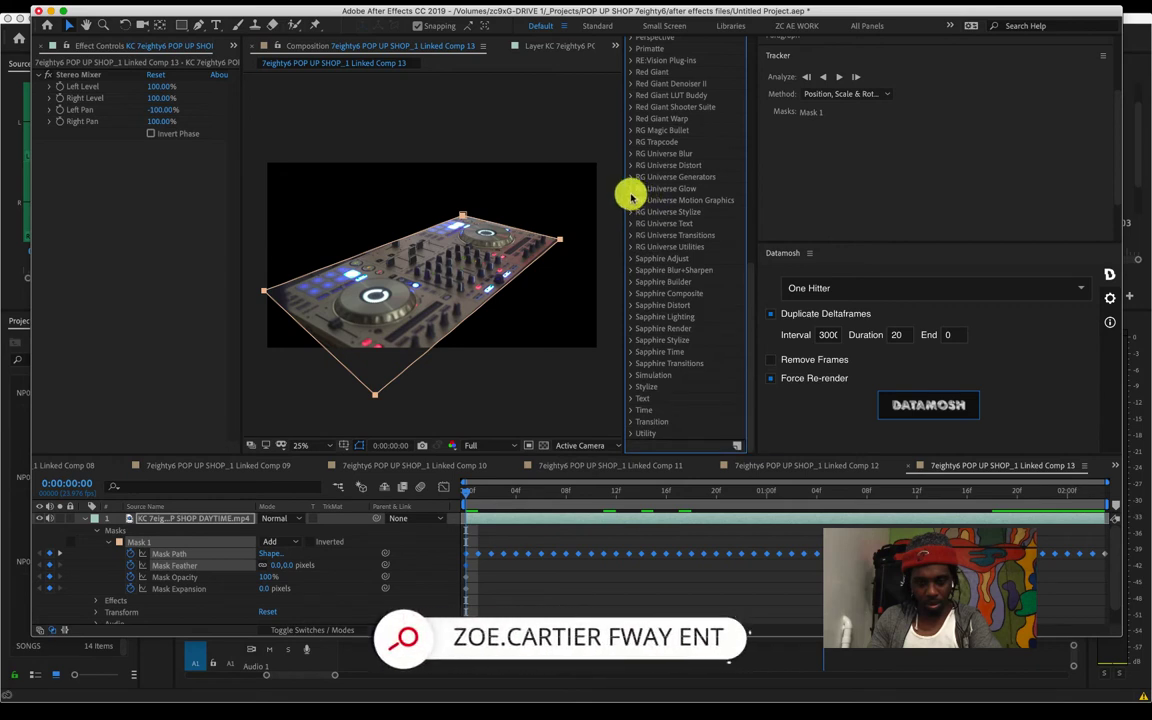
pyautogui.click(630, 189)
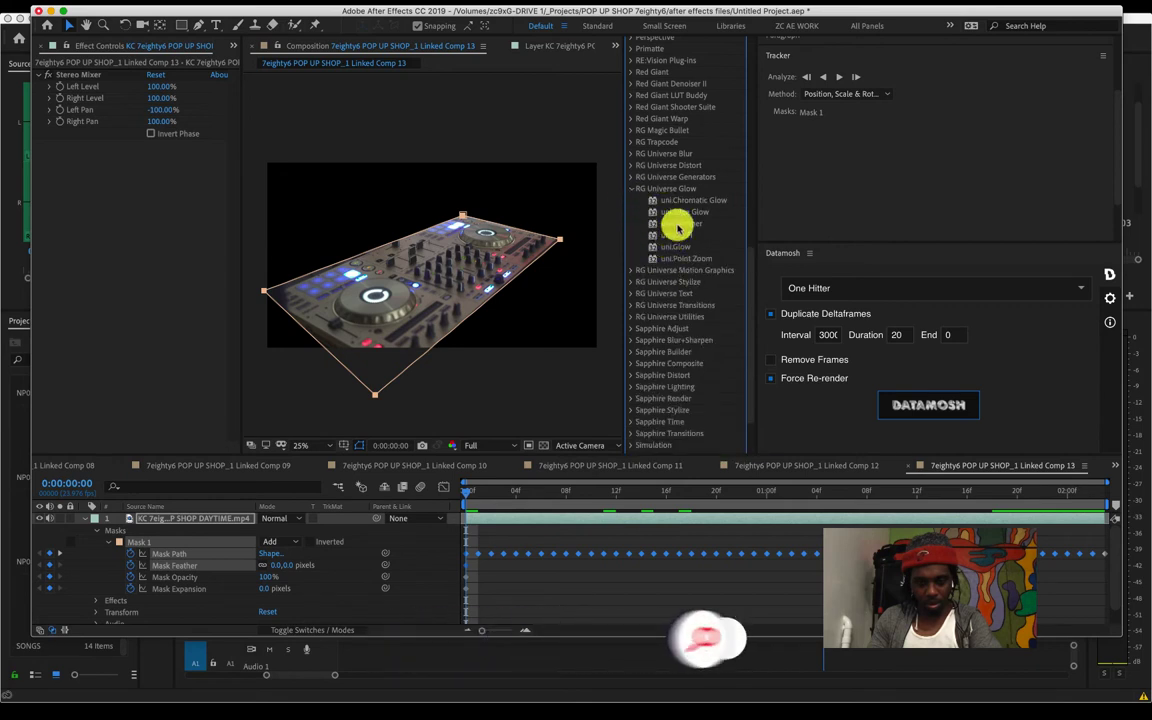
pyautogui.moveTo(678, 224); pyautogui.dragTo(203, 527)
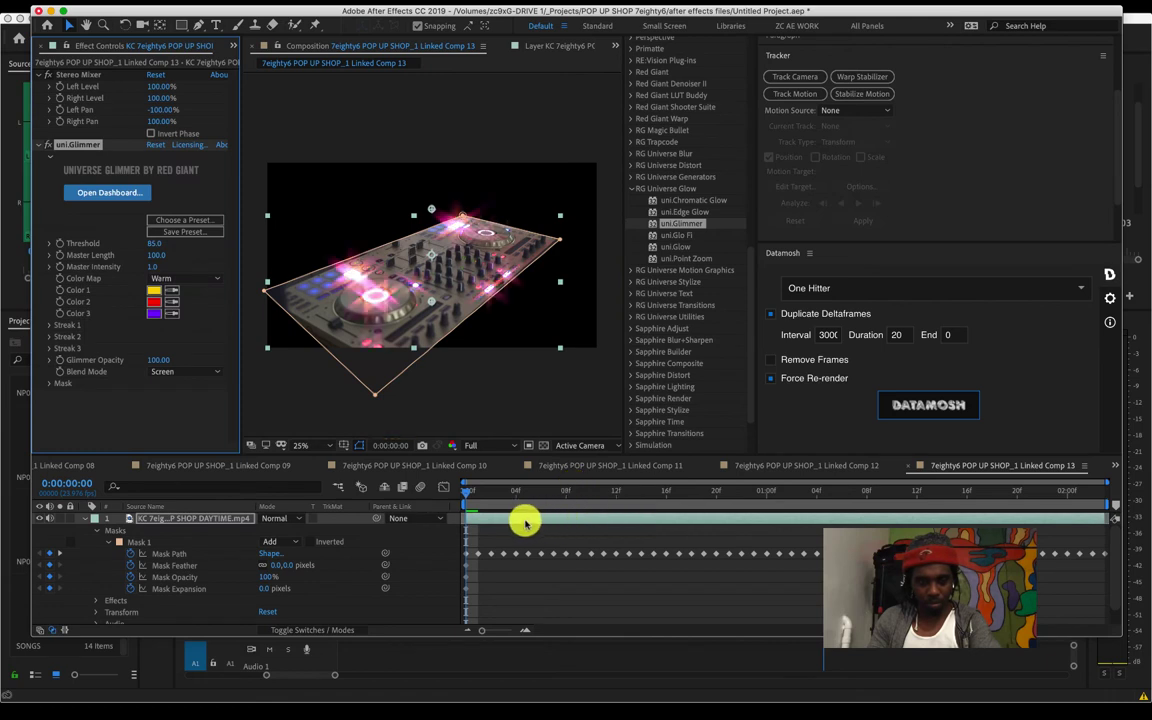
# Turn on the background DJ video layer and scrub forward to check the glimmer.
pyautogui.scroll(-1, 98, 548)
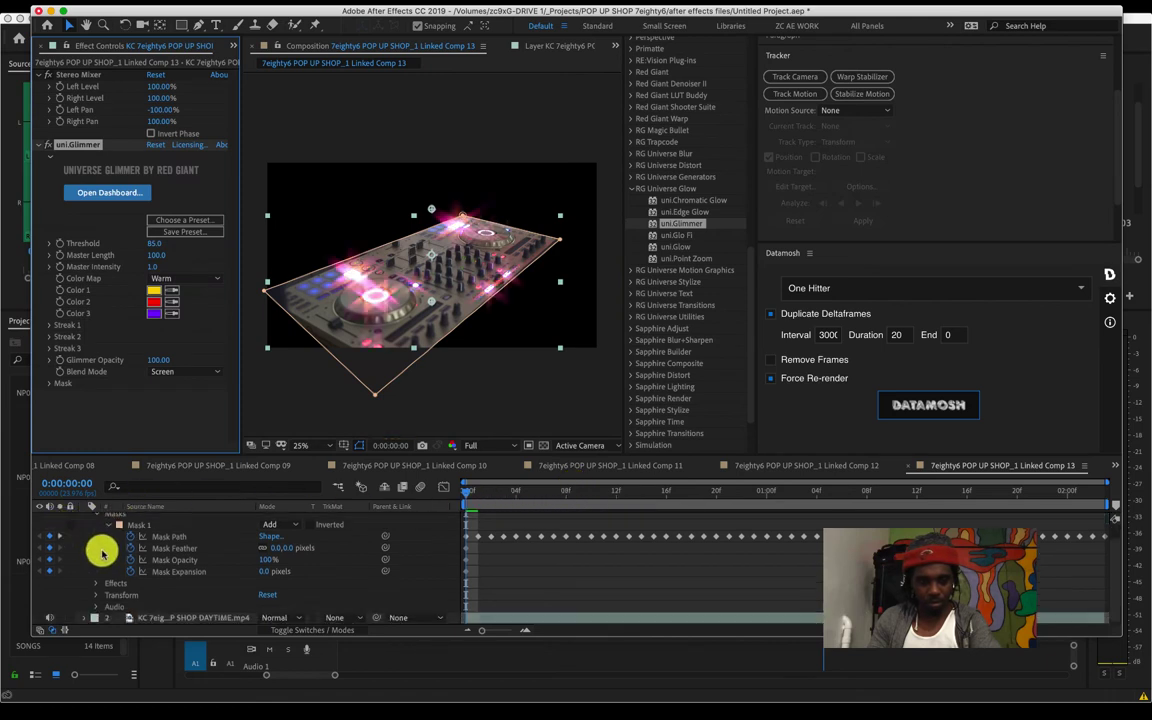
pyautogui.click(39, 617)
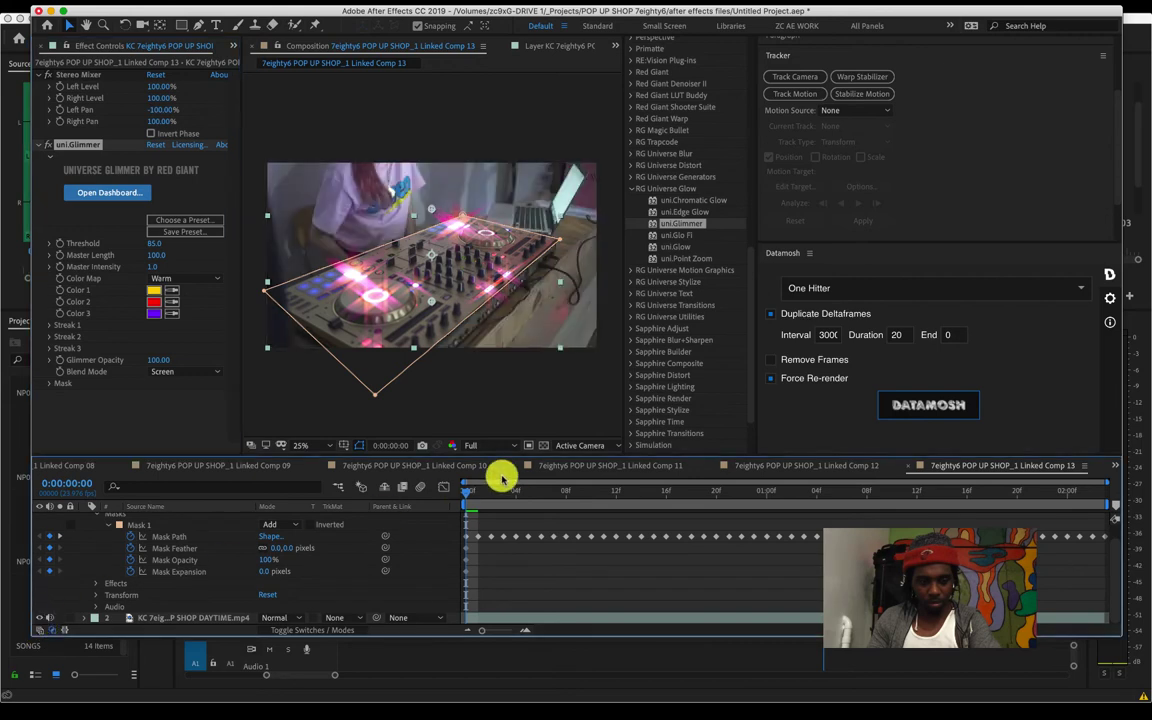
pyautogui.moveTo(474, 494); pyautogui.dragTo(867, 507)
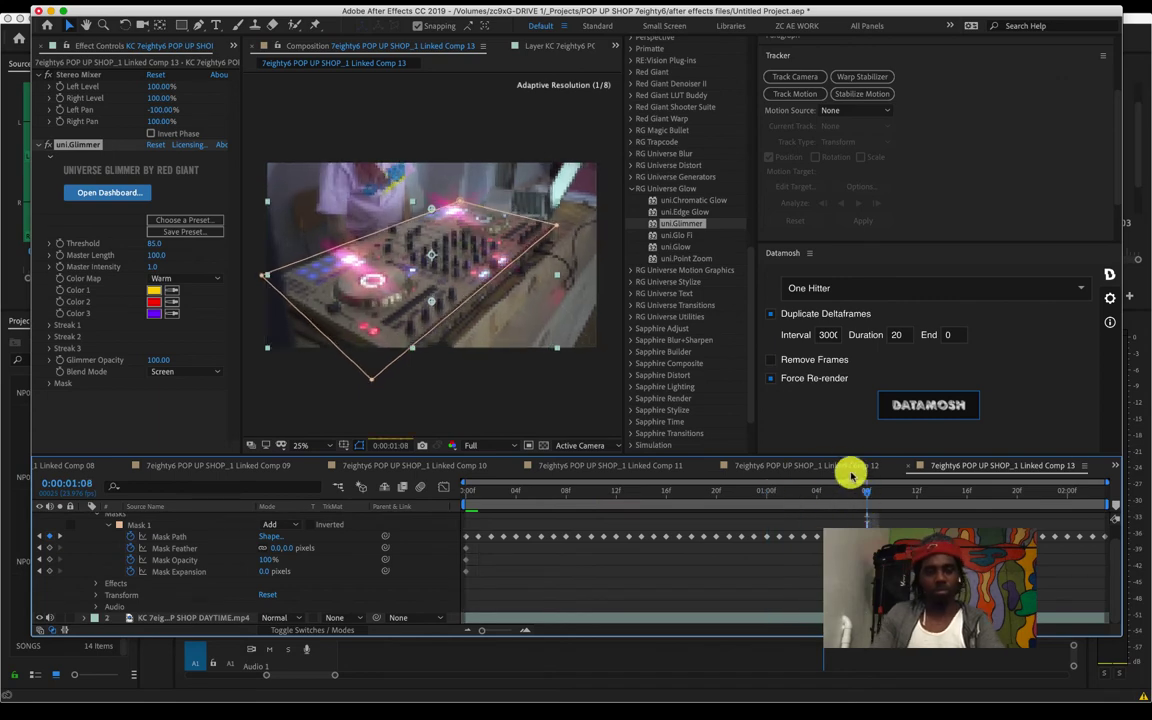
# Apply a Universe Dashboard Glimmer preset that uses an RGB colour map.
pyautogui.click(108, 192)
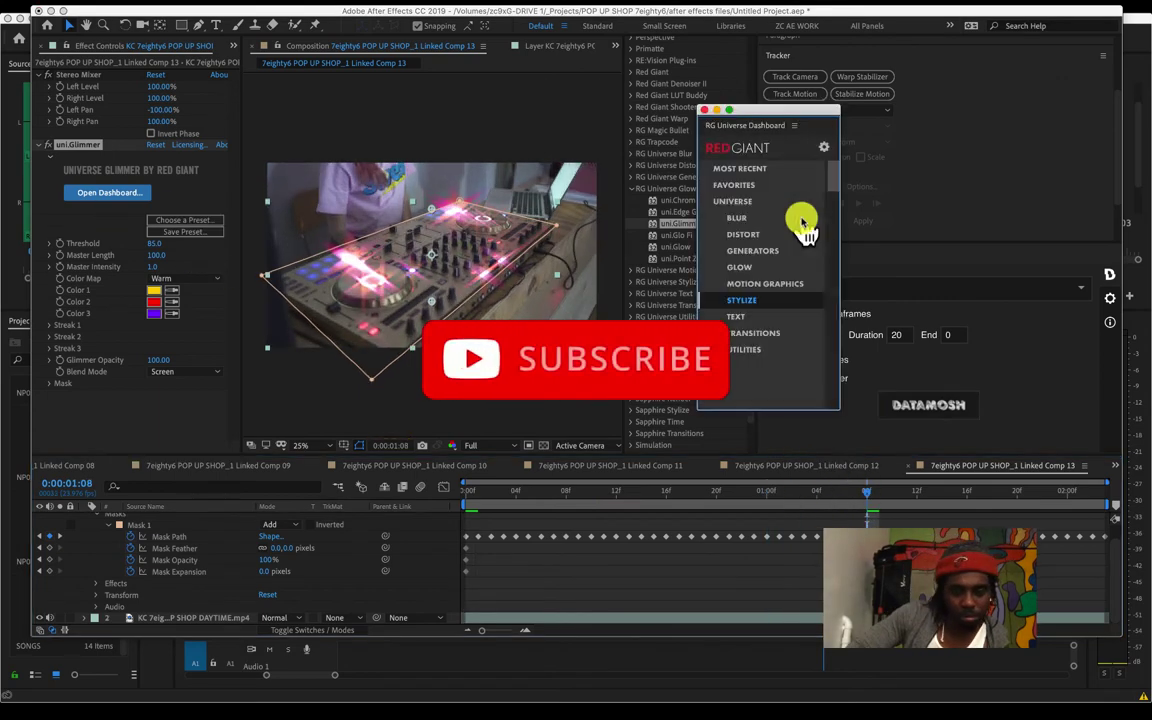
pyautogui.click(802, 226)
pyautogui.scroll(-5, 760, 350)
pyautogui.click(740, 330)
pyautogui.click(703, 108)
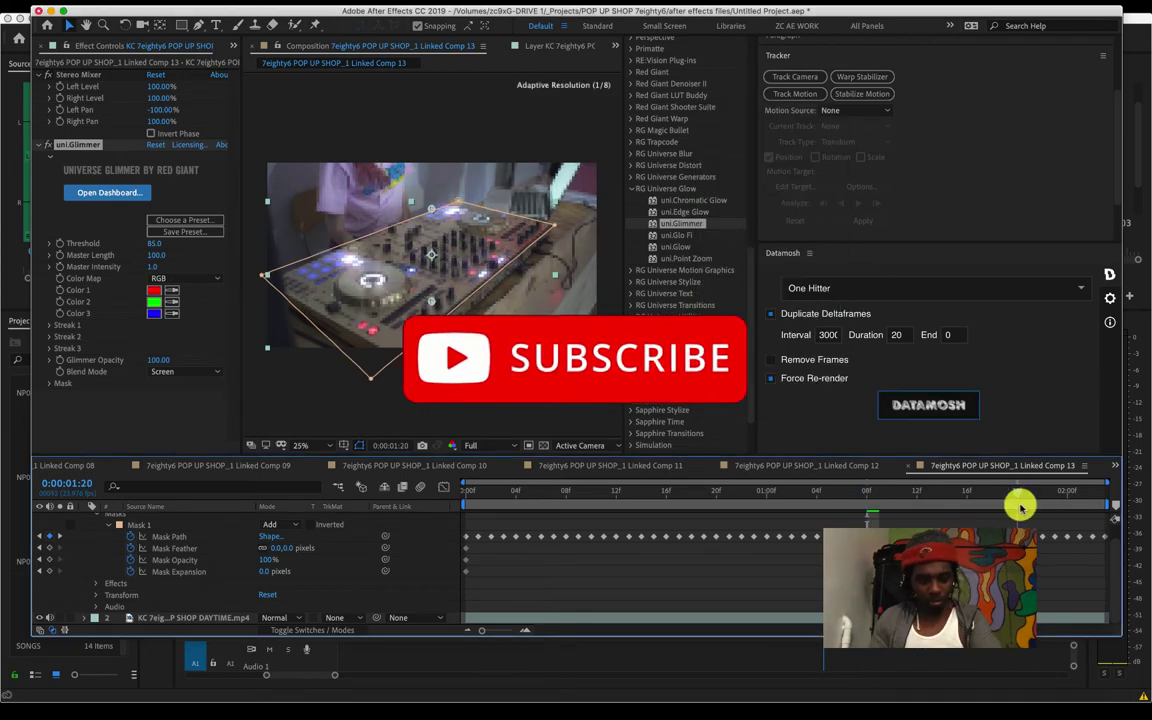
# Preview the glowing deck around 0:00:02:00 and adjust the Glimmer Opacity.
pyautogui.moveTo(1016, 504); pyautogui.dragTo(1059, 504)
pyautogui.press('space')
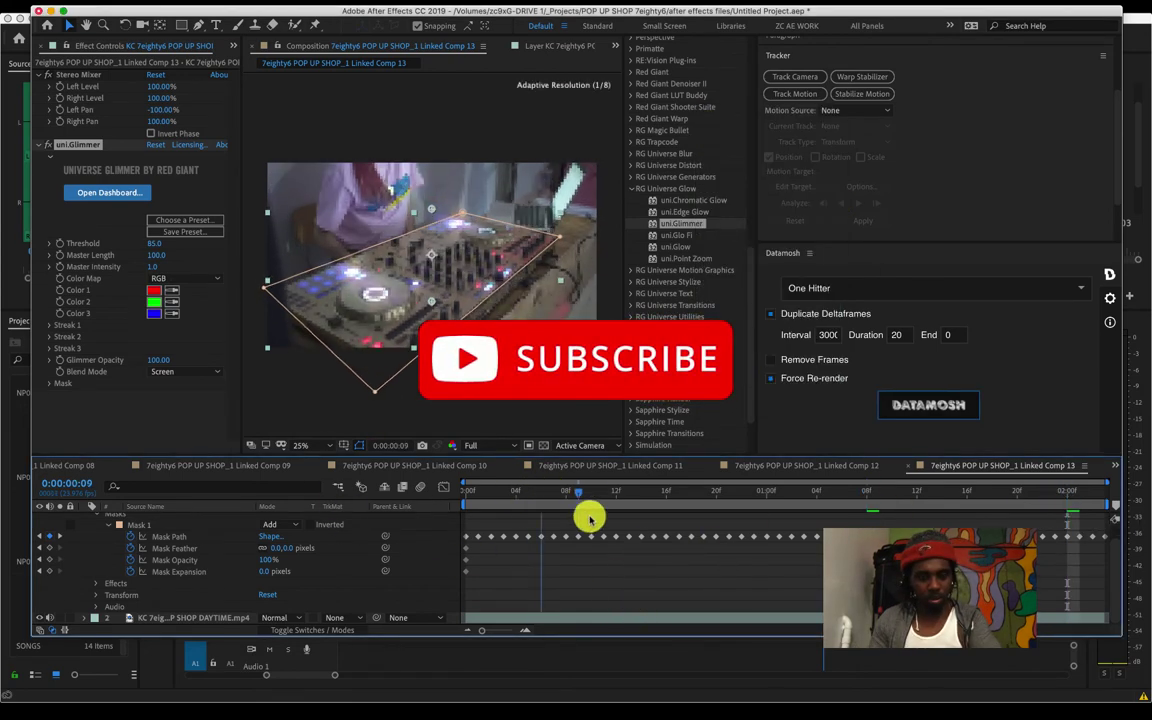
pyautogui.click(52, 362)
pyautogui.click(933, 490)
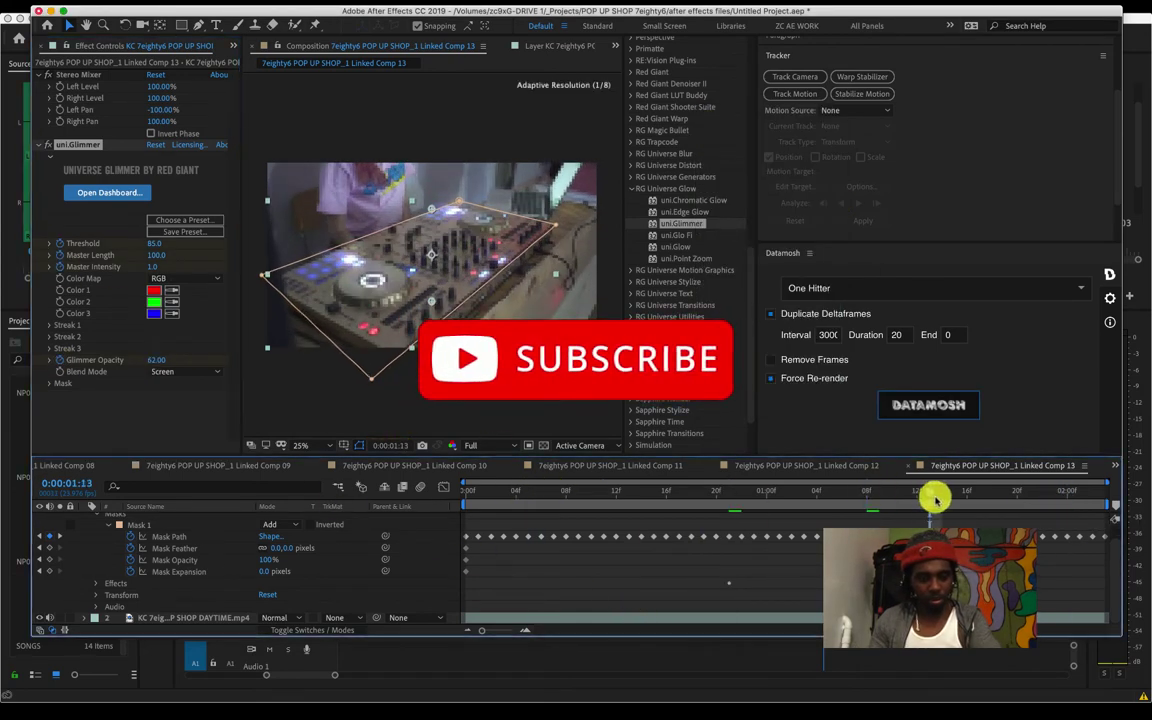
pyautogui.moveTo(933, 490); pyautogui.dragTo(1030, 490)
pyautogui.moveTo(158, 360)
pyautogui.mouseDown()
pyautogui.moveTo(125, 368)
pyautogui.moveTo(154, 368)
pyautogui.mouseUp()
pyautogui.moveTo(560, 490); pyautogui.dragTo(653, 490)
# Save the project and collapse the timeline layers.
pyautogui.click(95, 8)
pyautogui.click(150, 124)
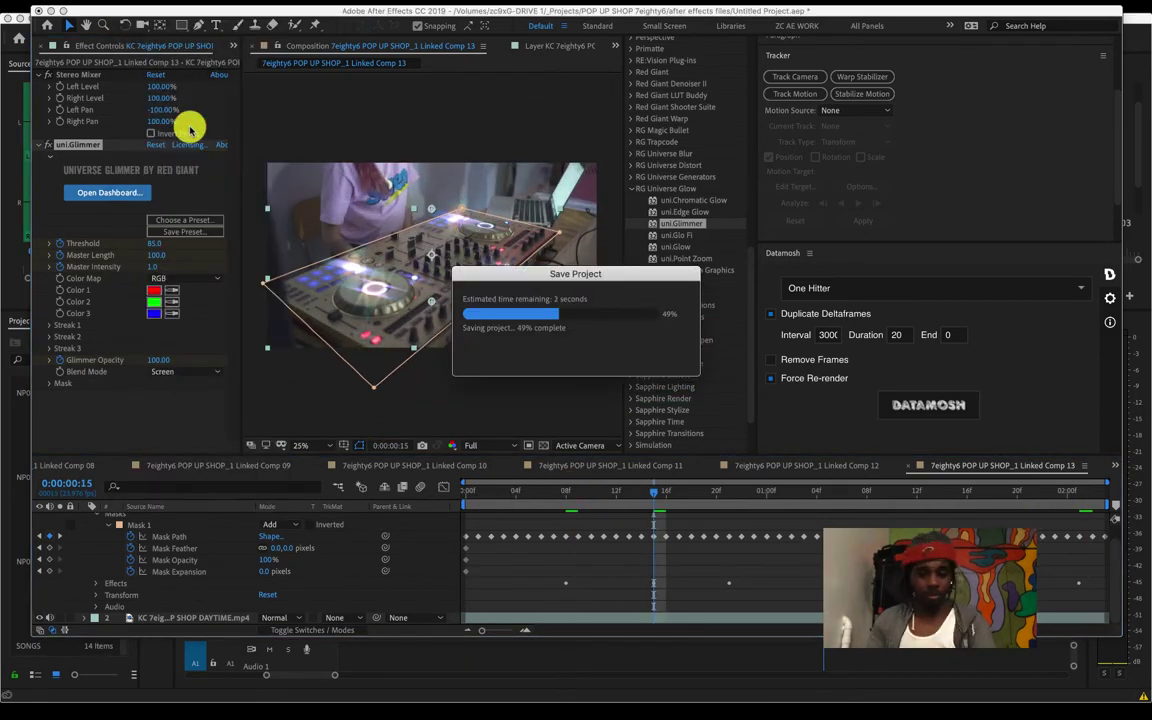
pyautogui.press('u')
pyautogui.click(222, 559)
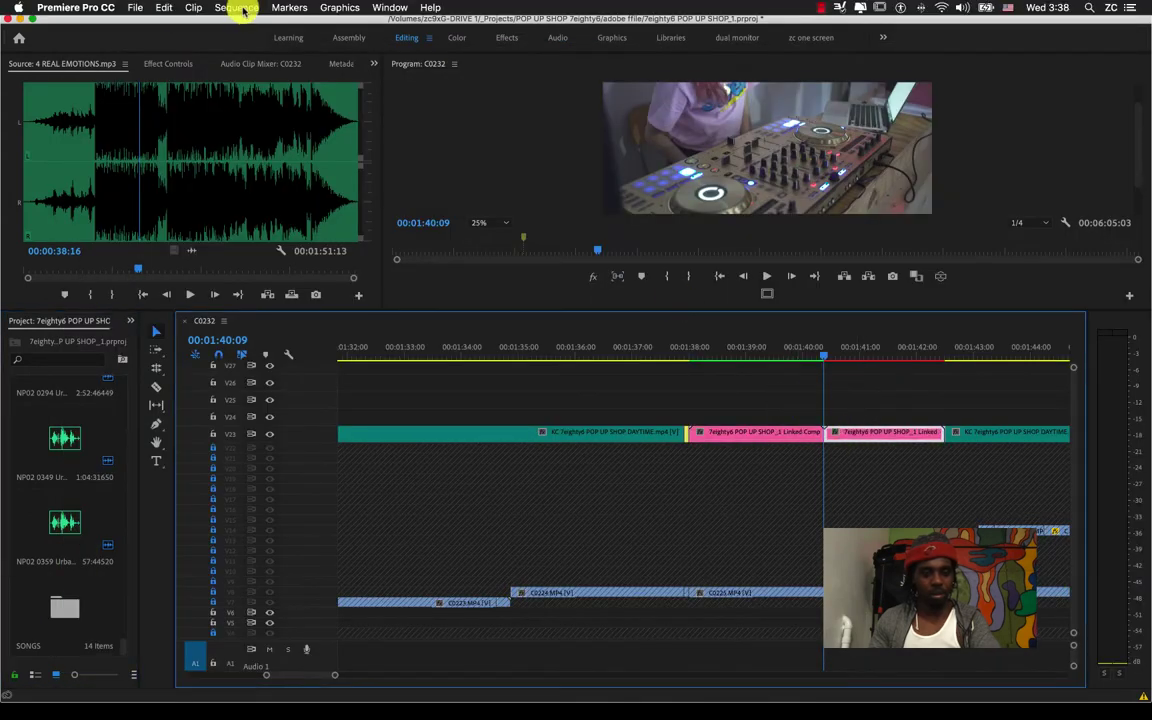
# Render Premiere previews, then move Linked Comp 17 to its final frame at 0:00:07:05.
pyautogui.click(243, 8)
pyautogui.click(290, 74)
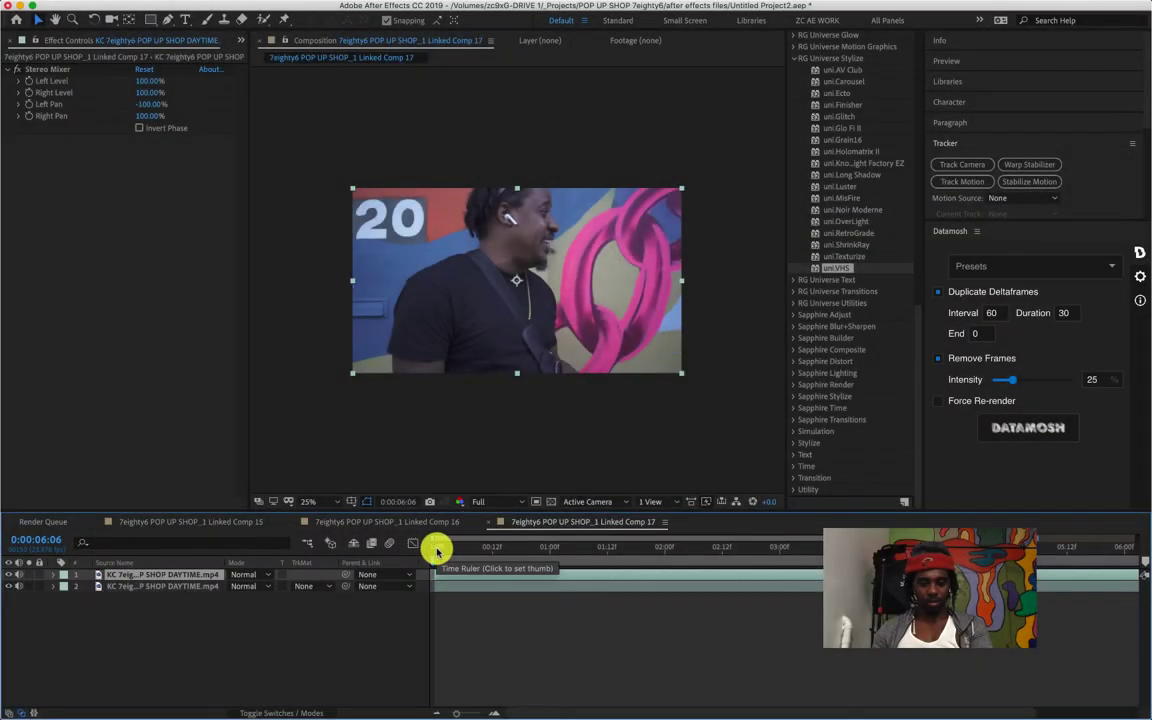
pyautogui.moveTo(439, 552); pyautogui.dragTo(1057, 568)
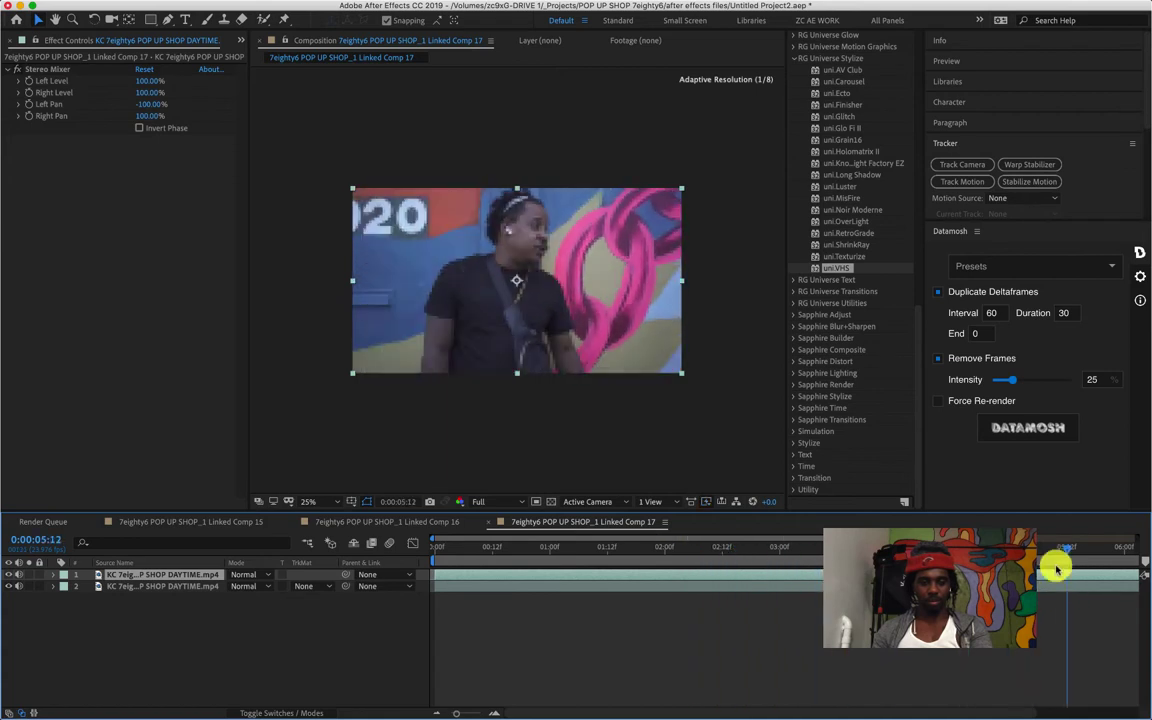
pyautogui.press('-')
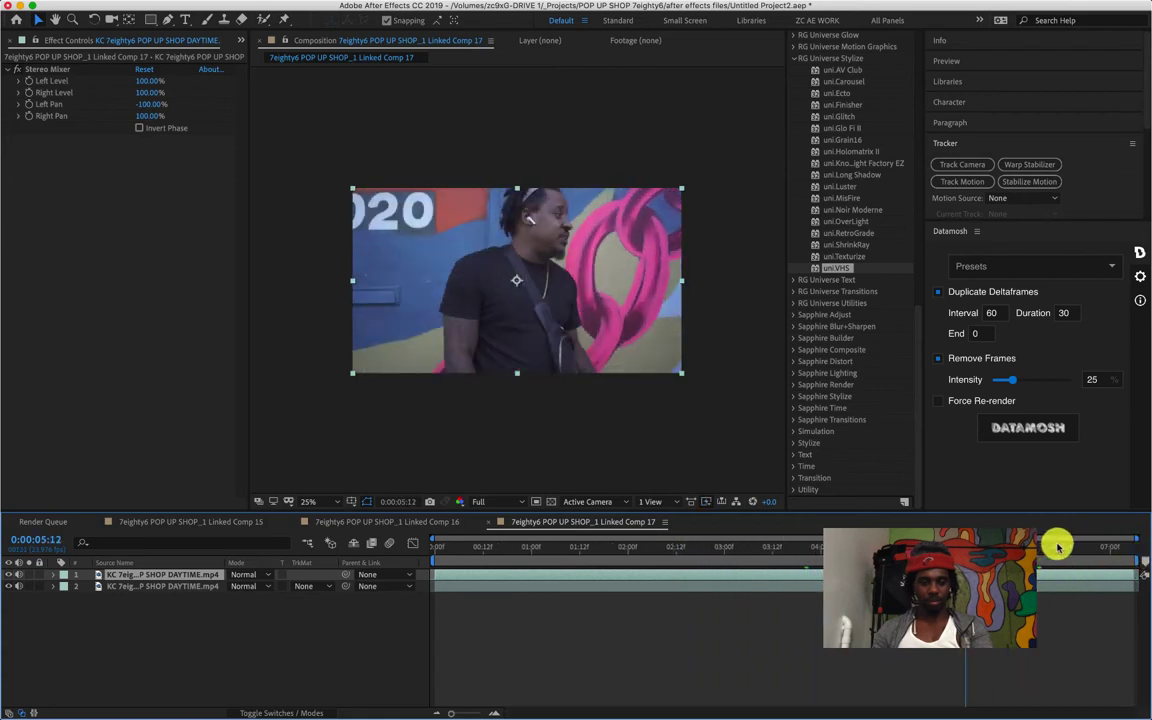
pyautogui.moveTo(1106, 550); pyautogui.dragTo(1145, 566)
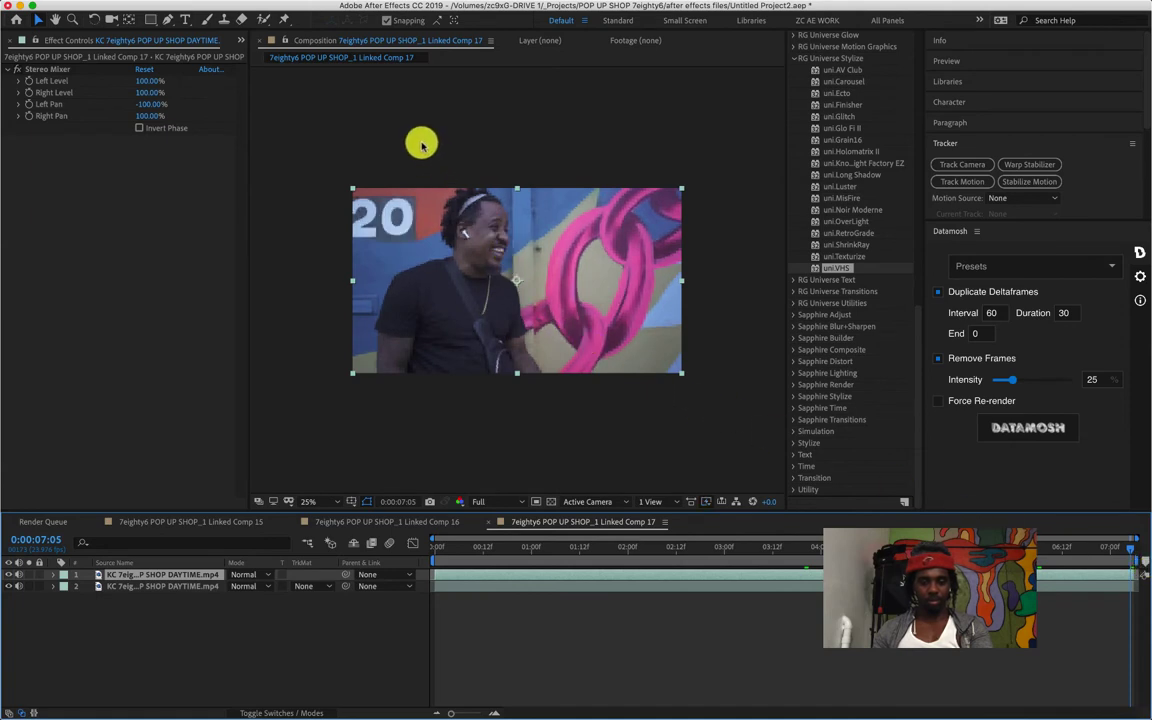
# Draw a three-point Pen mask around the man's face on layer 1, nudging the top point.
pyautogui.press('g')
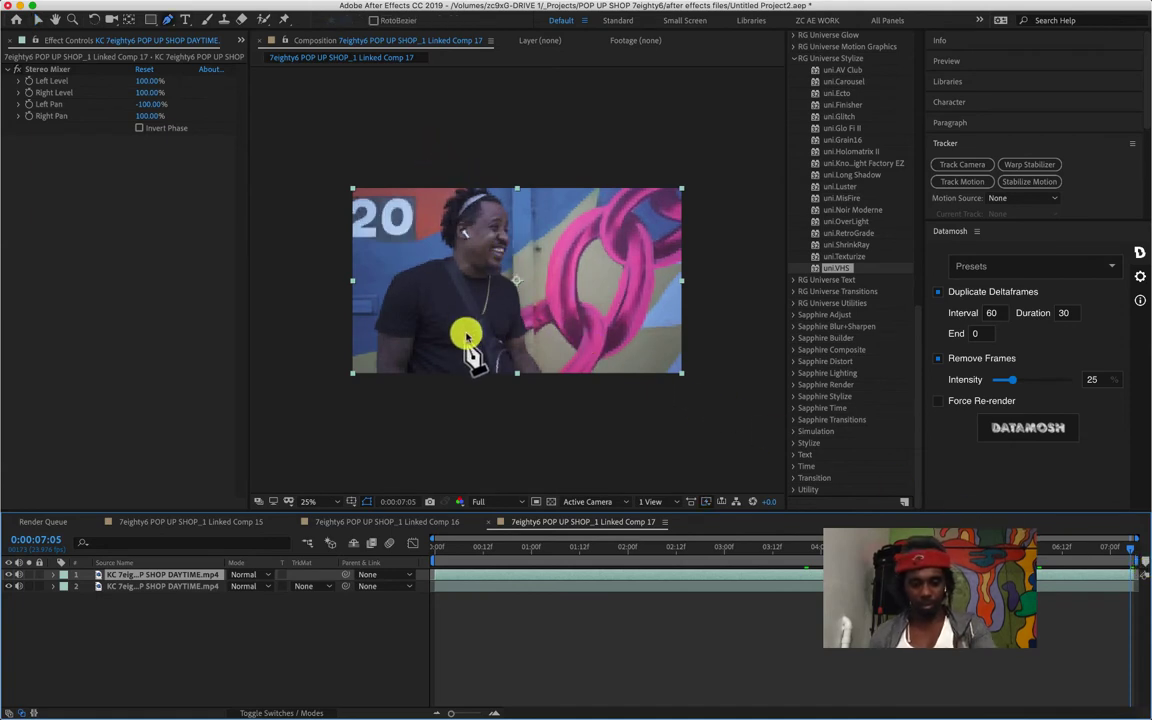
pyautogui.click(456, 254)
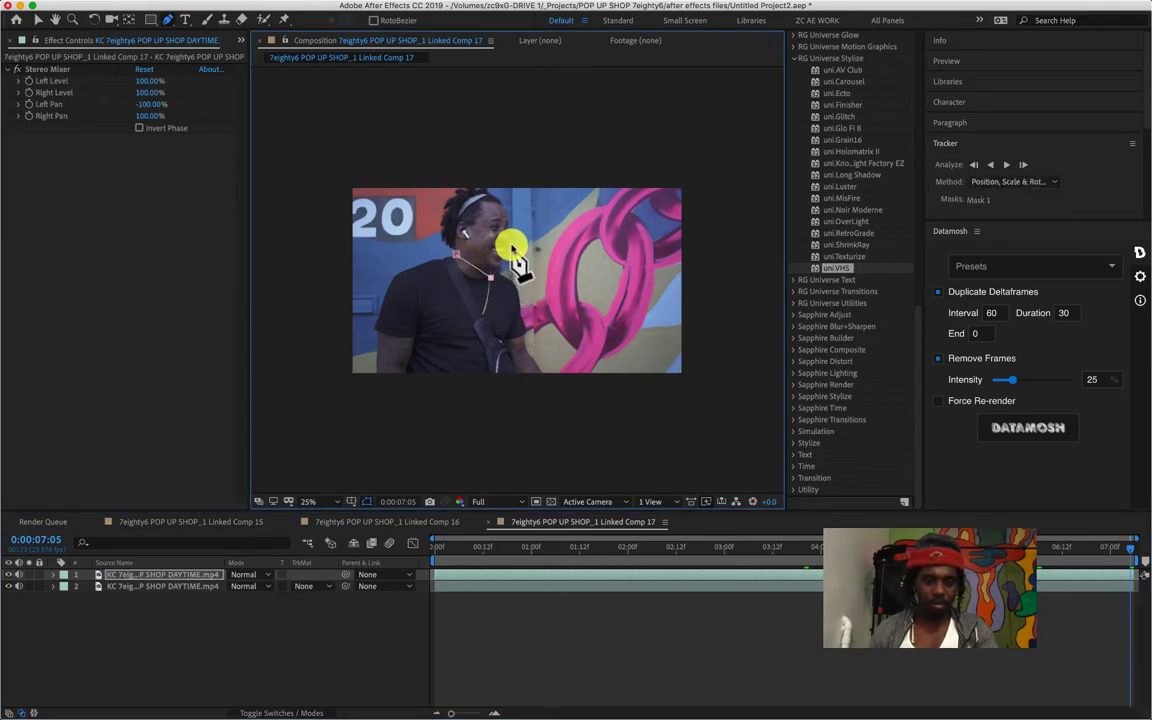
pyautogui.click(497, 193)
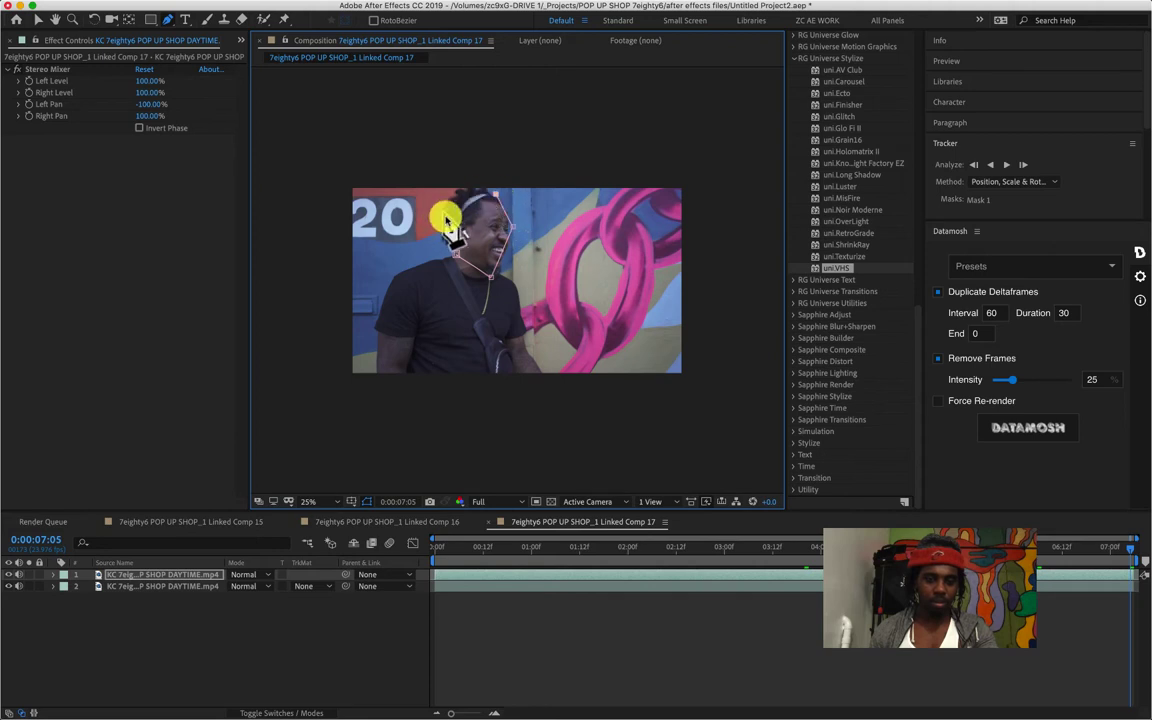
pyautogui.click(451, 215)
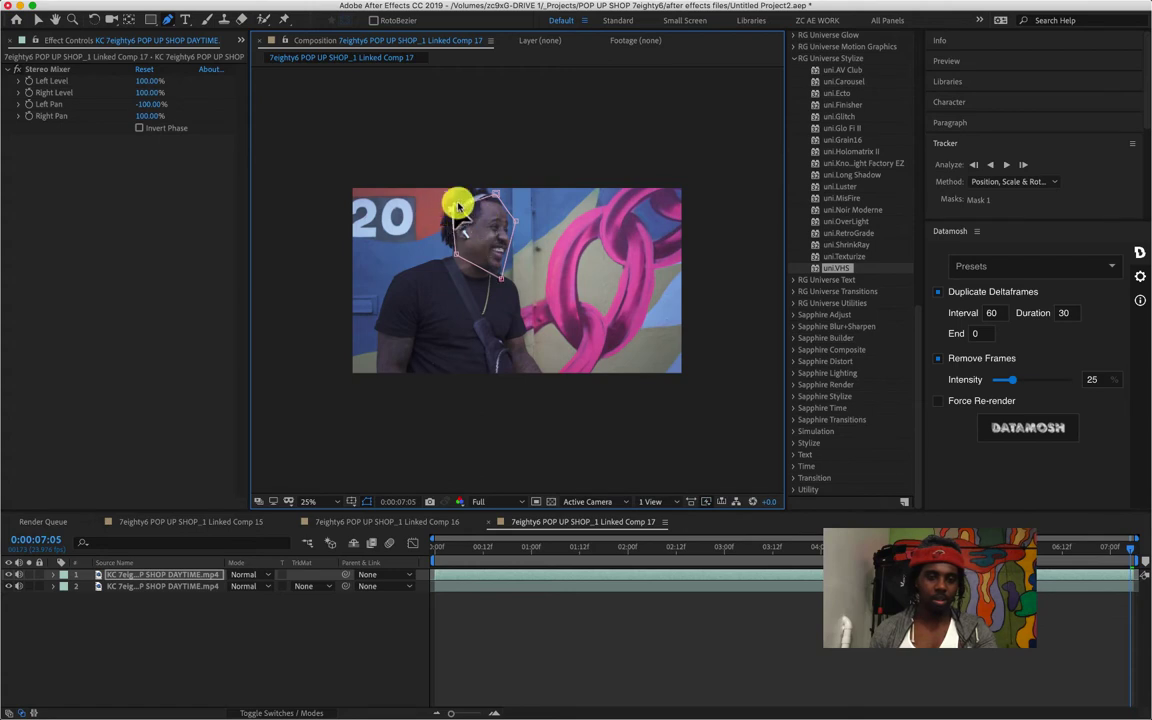
pyautogui.moveTo(497, 197); pyautogui.dragTo(485, 191)
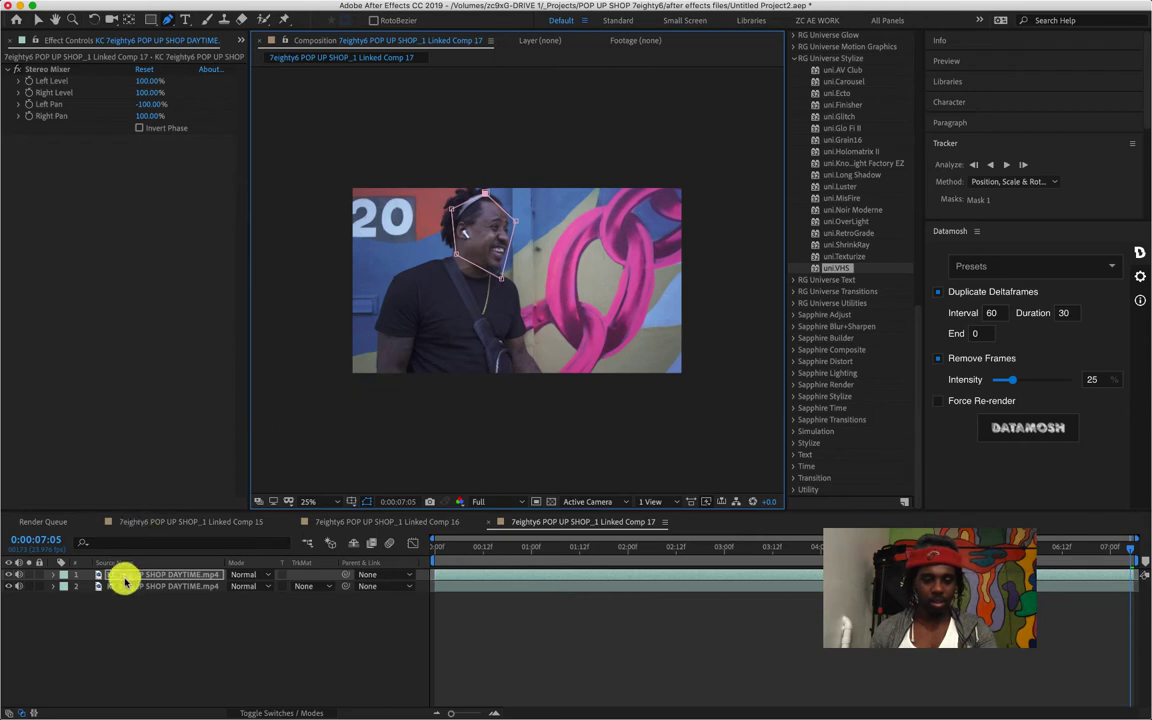
# Reveal Mask 1's properties and test-track it one frame forward and back, ending at 0:00:07:05.
pyautogui.press('m')
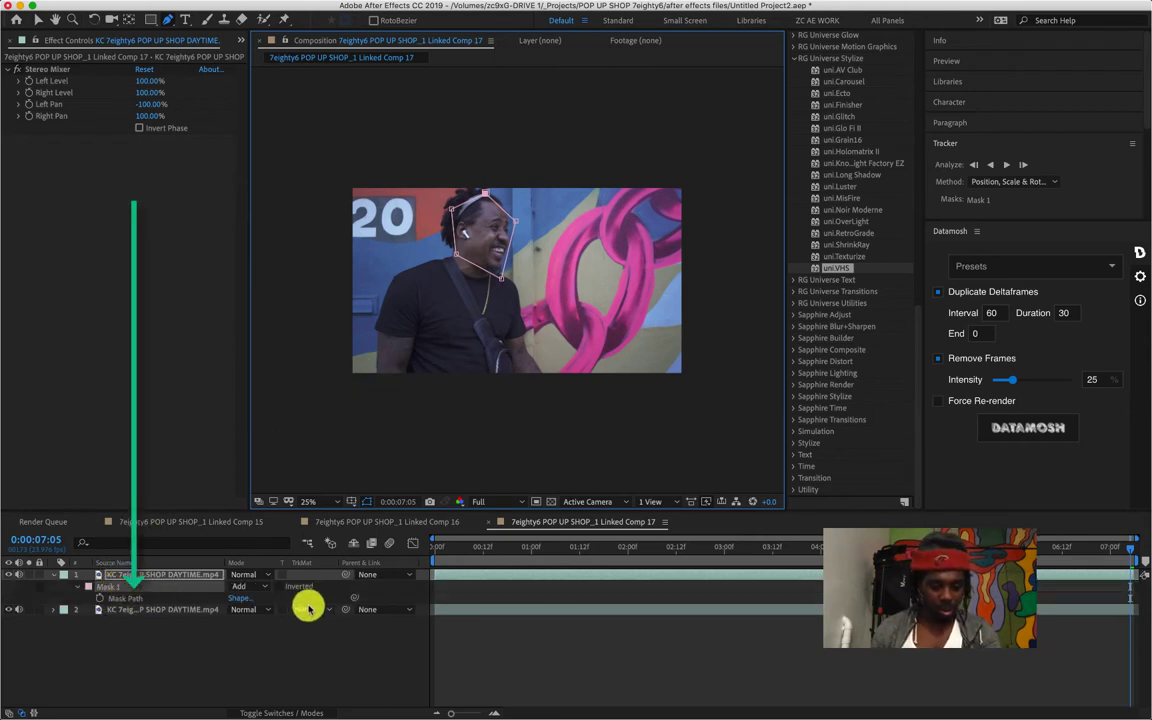
pyautogui.click(79, 589)
pyautogui.click(86, 590)
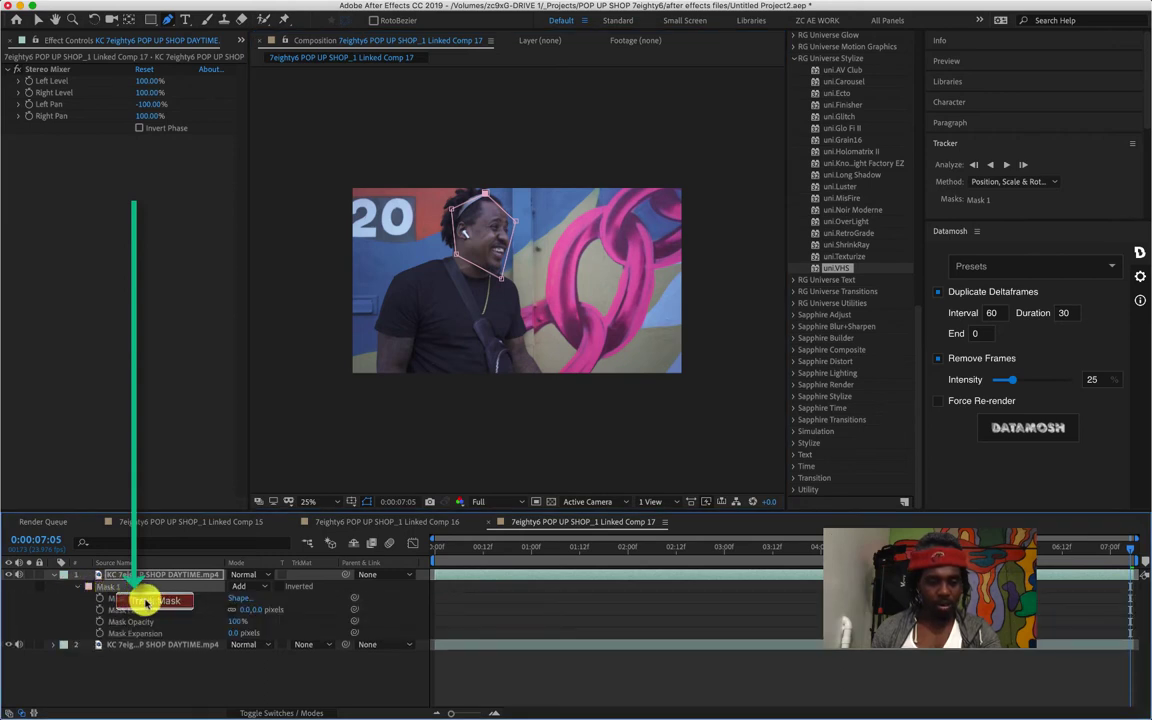
pyautogui.click(1023, 190)
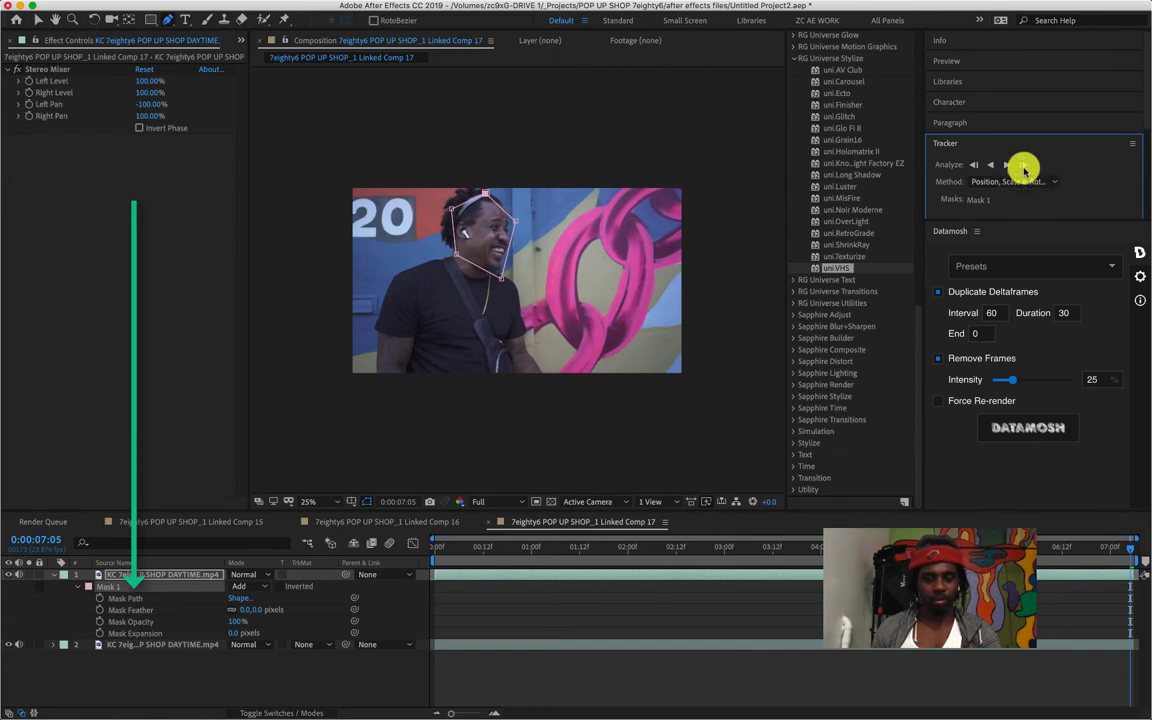
pyautogui.click(1023, 167)
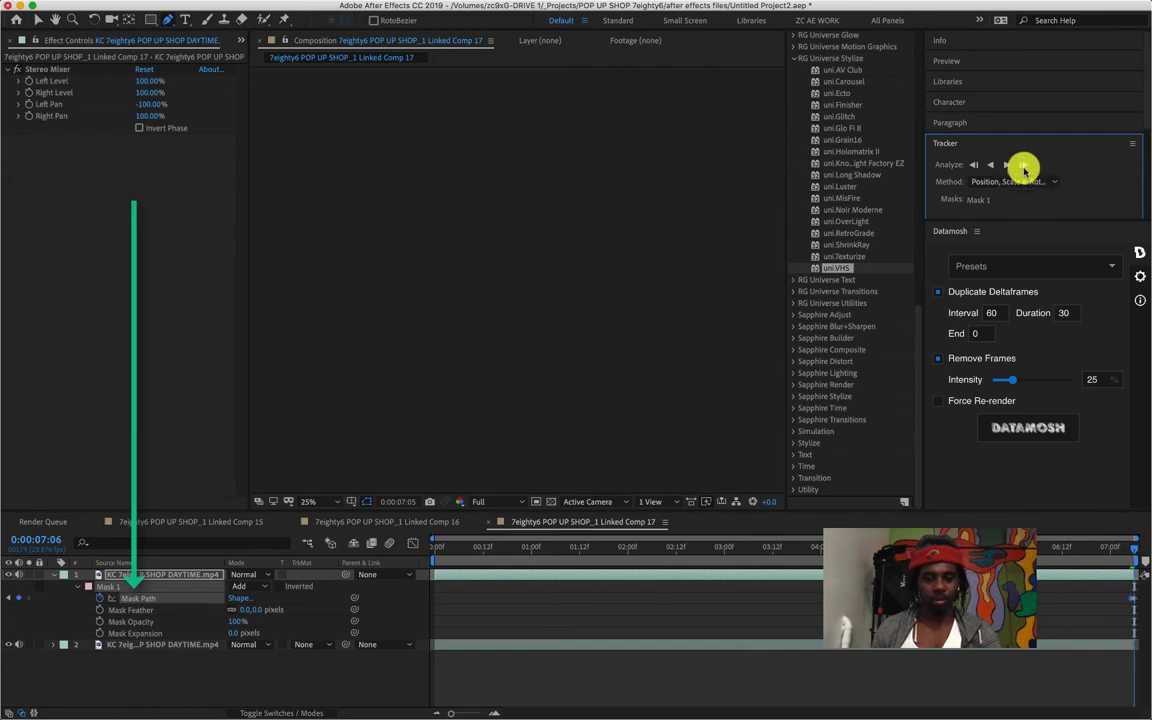
pyautogui.click(976, 166)
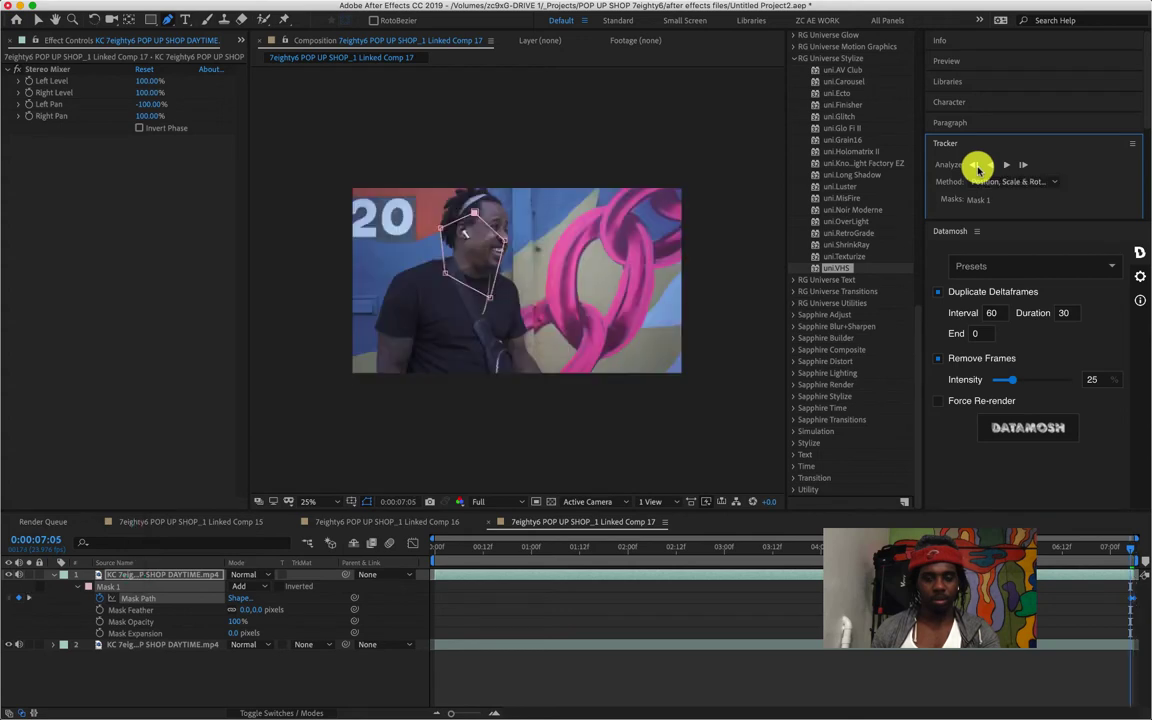
pyautogui.click(976, 166)
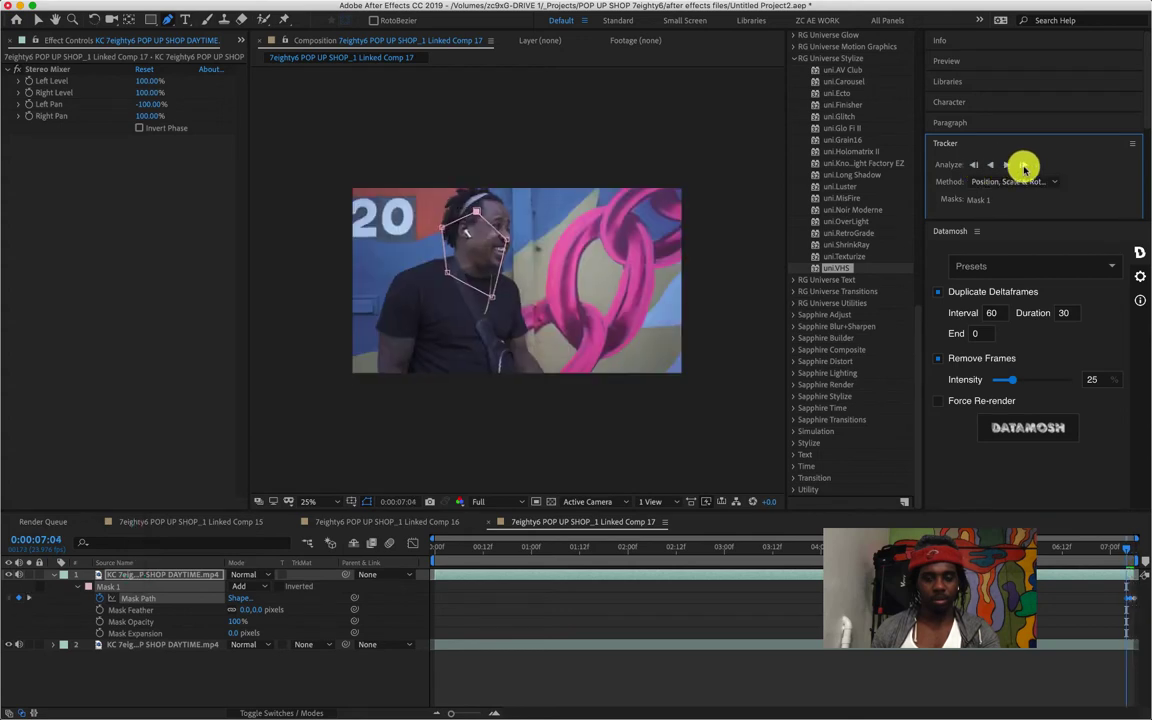
pyautogui.click(1023, 165)
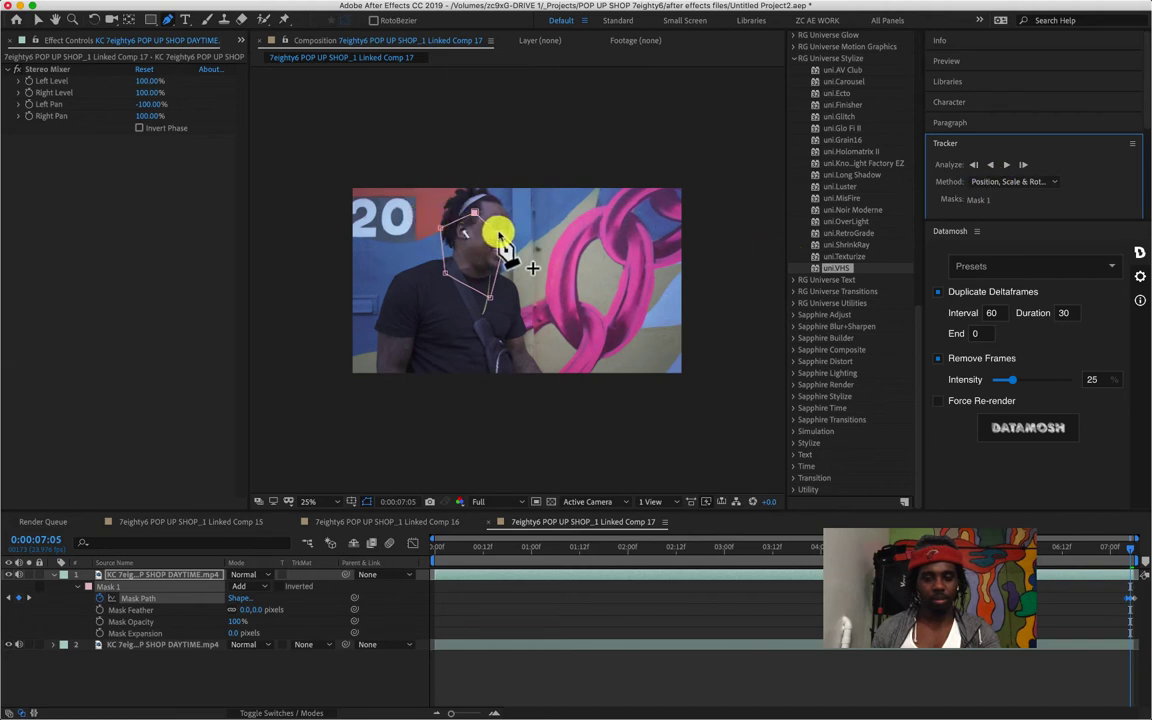
# Drag Mask 1's top and bottom points to fit over the head and chin.
pyautogui.click(38, 20)
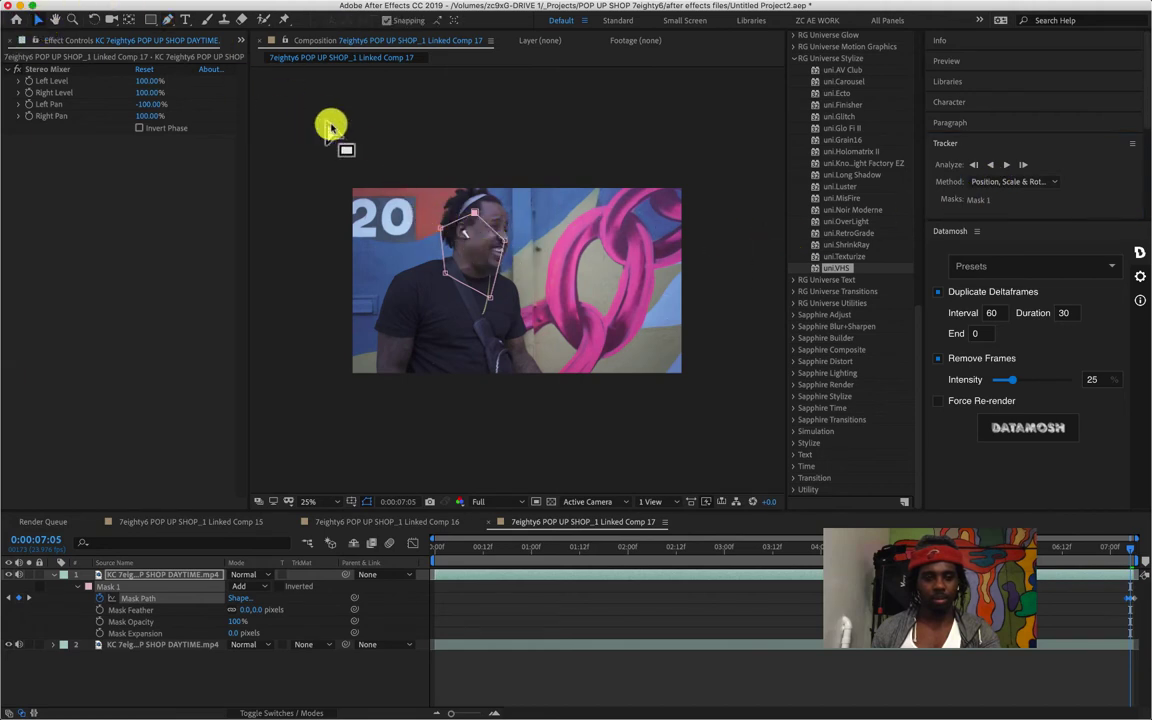
pyautogui.moveTo(490, 226); pyautogui.dragTo(497, 200)
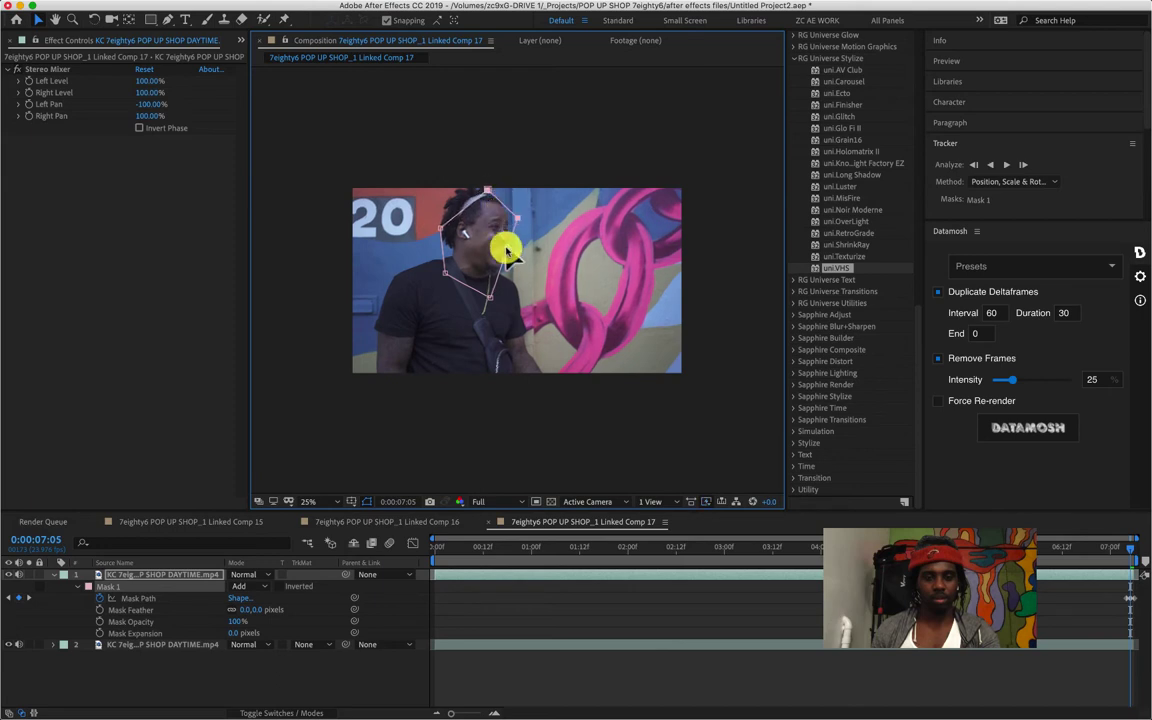
pyautogui.moveTo(490, 301); pyautogui.dragTo(446, 229)
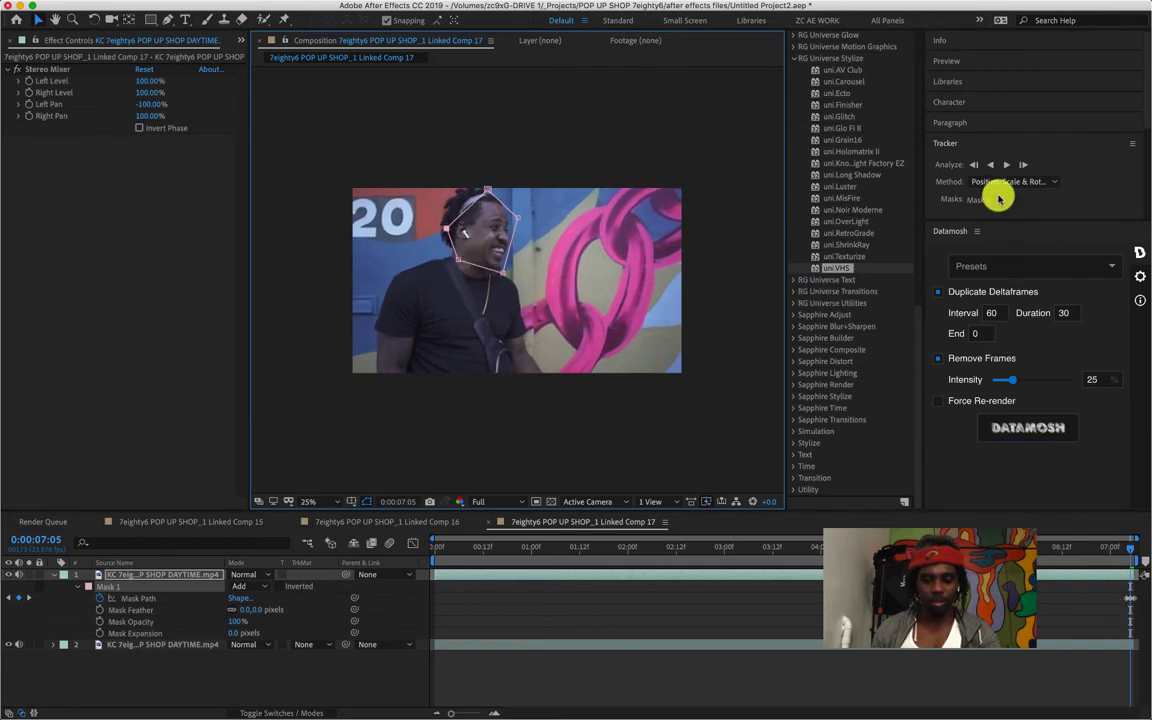
# Track the face mask backward from 0:00:07:05 to 0:00:06:16, reselecting Mask 1.
pyautogui.click(975, 166)
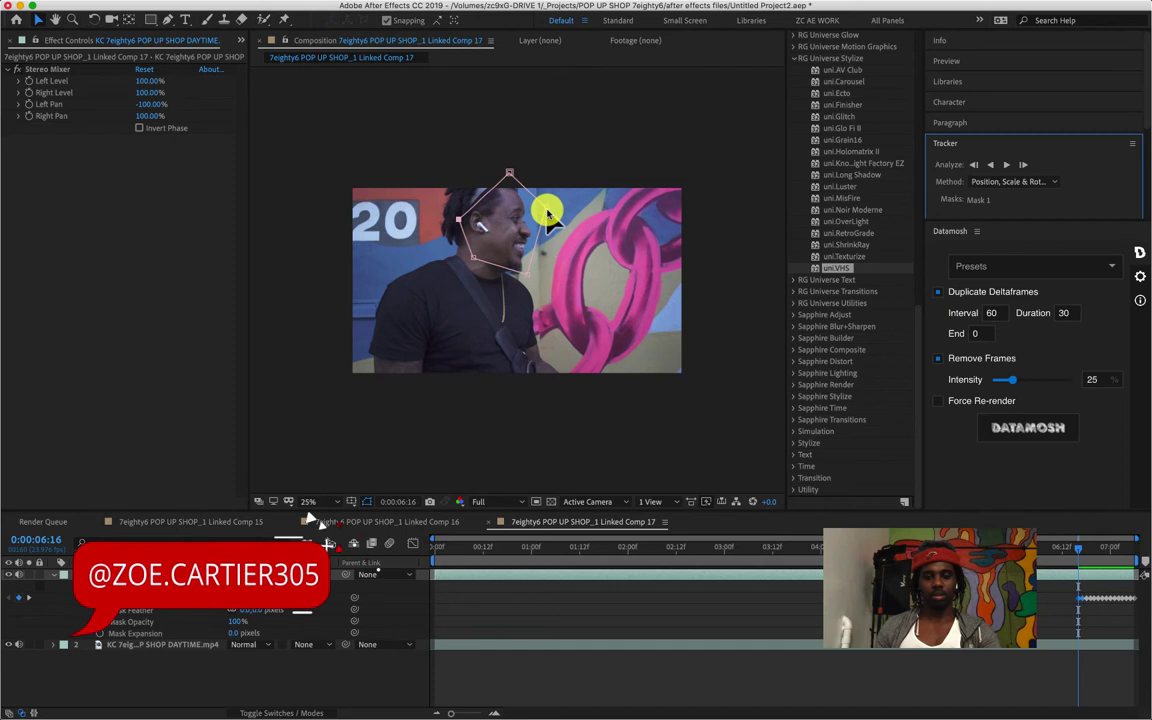
pyautogui.click(95, 636)
pyautogui.click(100, 631)
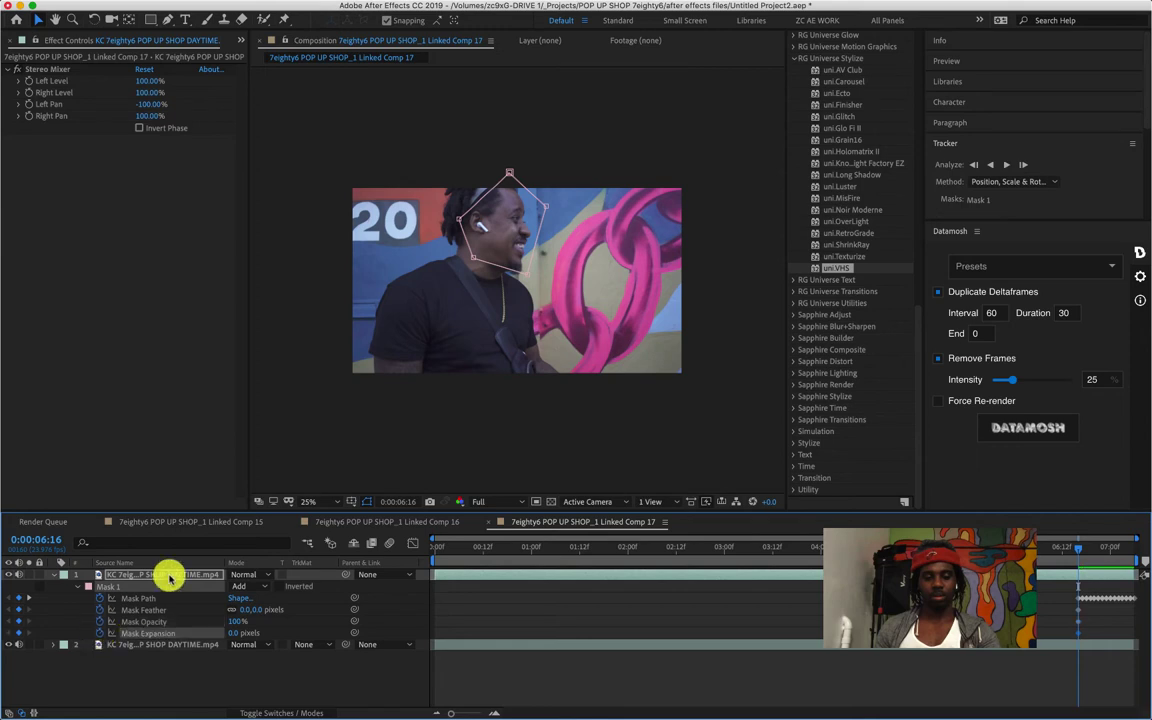
pyautogui.click(548, 217)
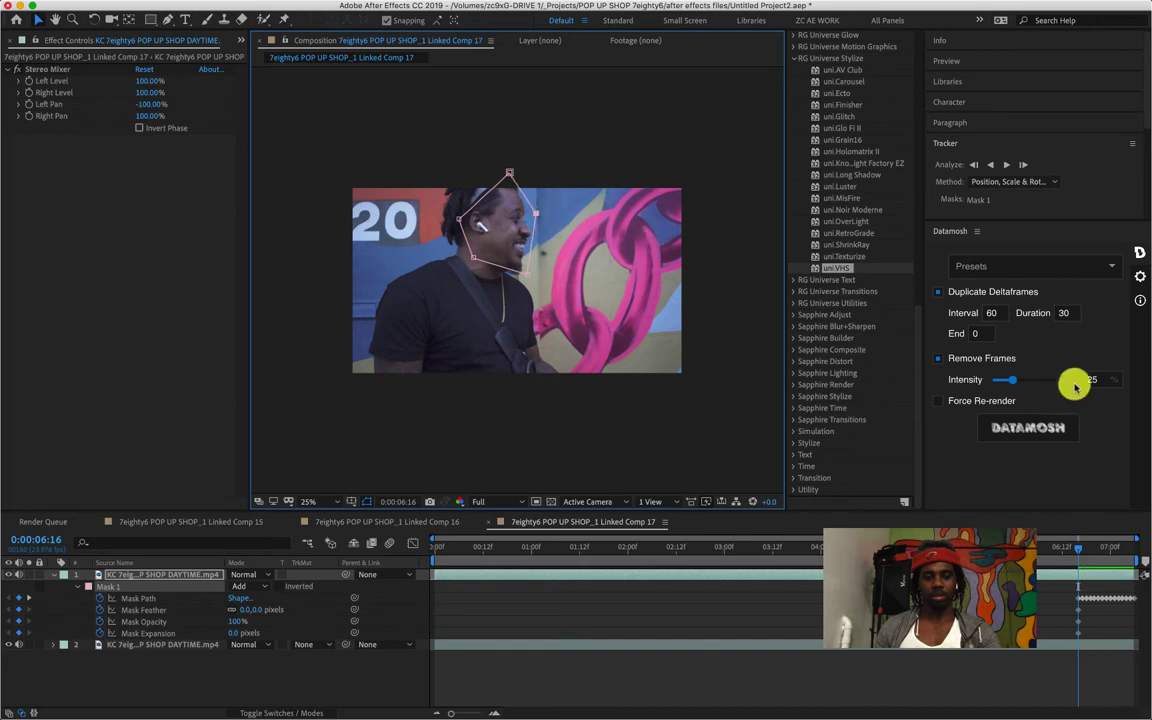
# Track the face mask back one frame at a time, about ten frames.
pyautogui.click(974, 170)
pyautogui.click(974, 170)
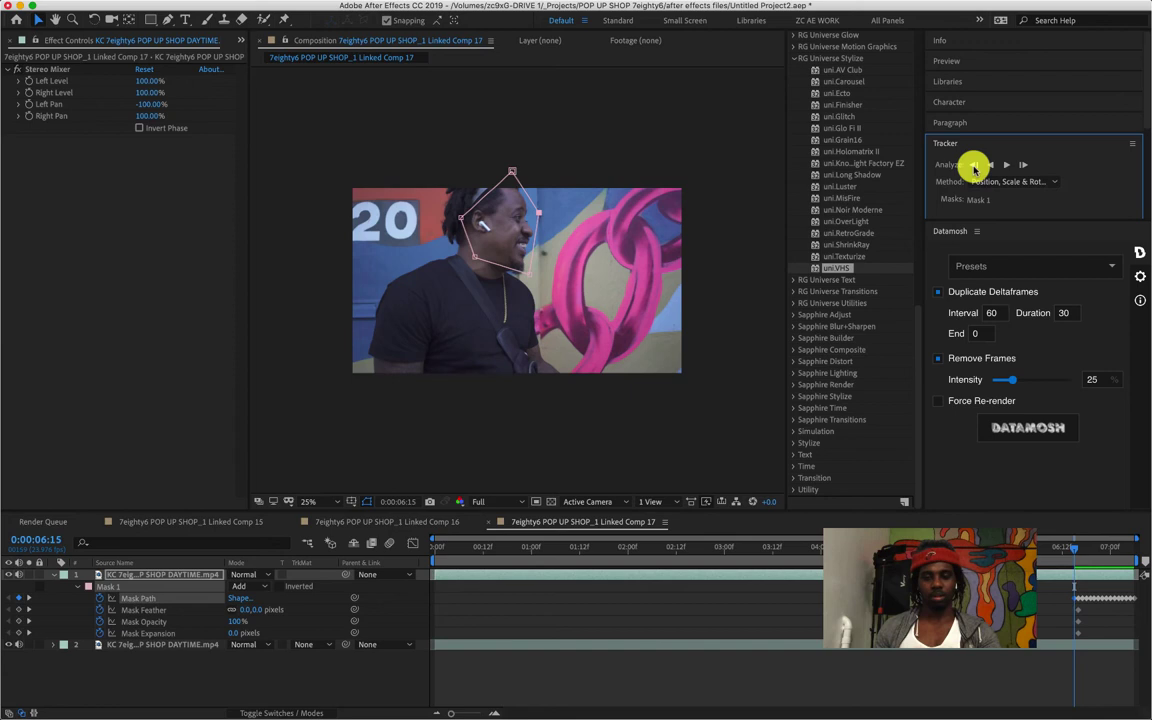
pyautogui.click(974, 170)
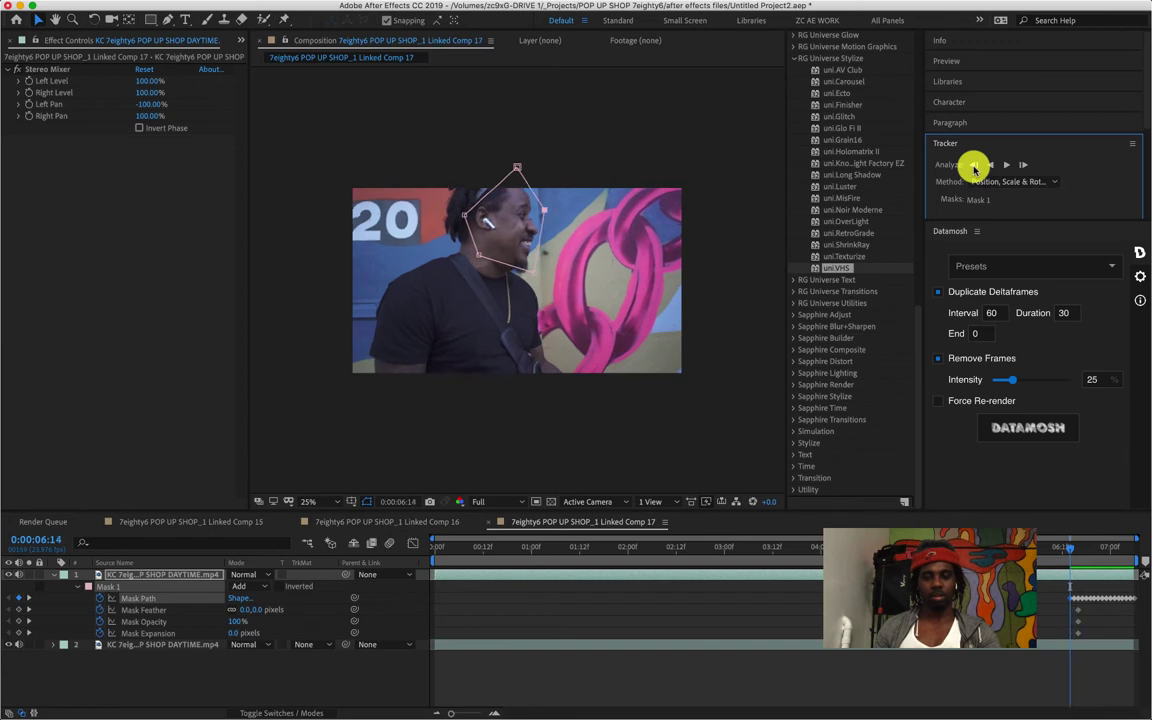
pyautogui.click(974, 170)
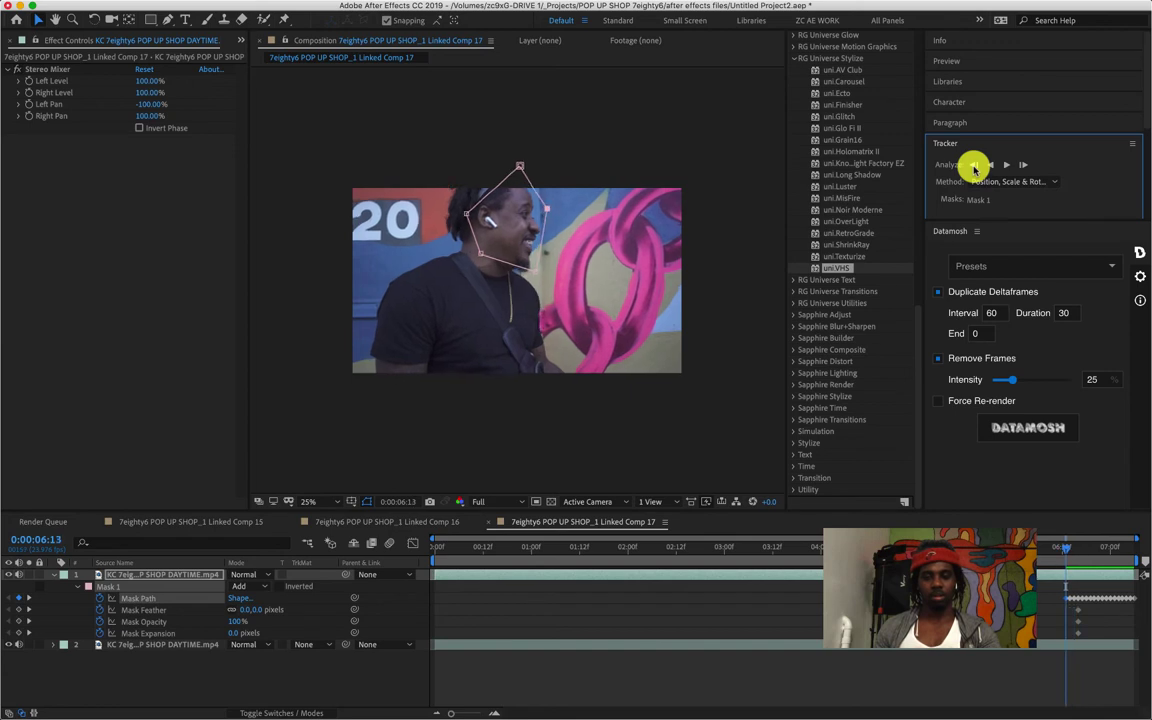
pyautogui.click(974, 170)
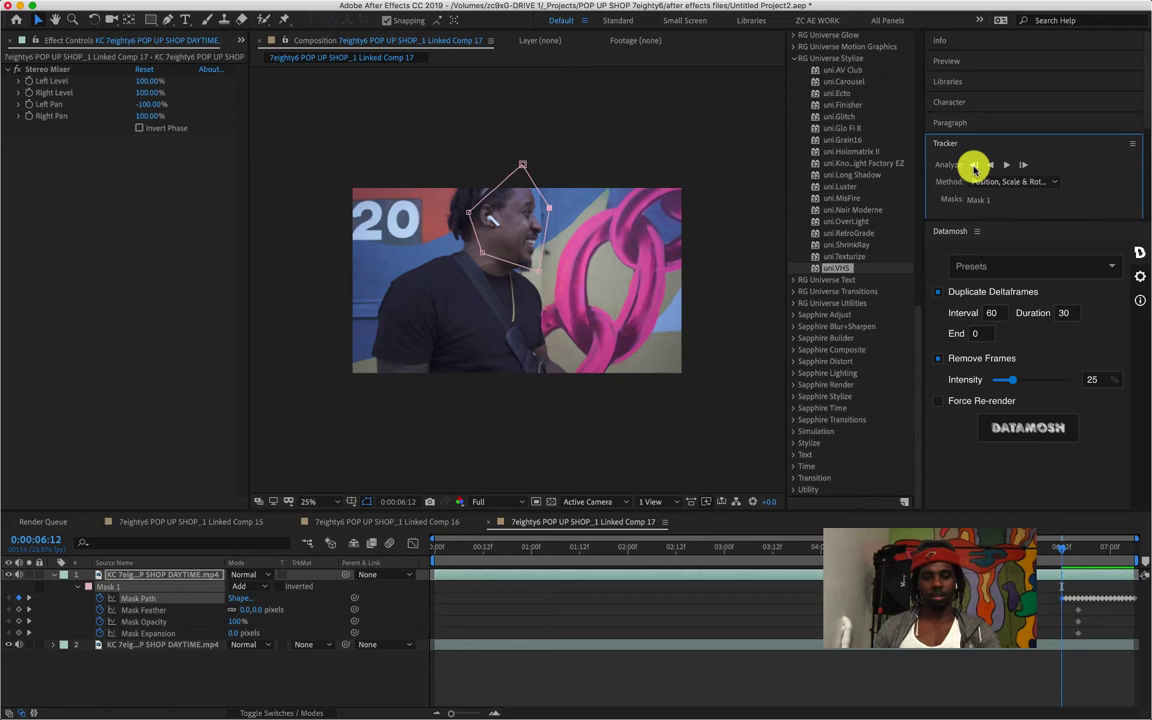
pyautogui.click(974, 170)
pyautogui.click(974, 170)
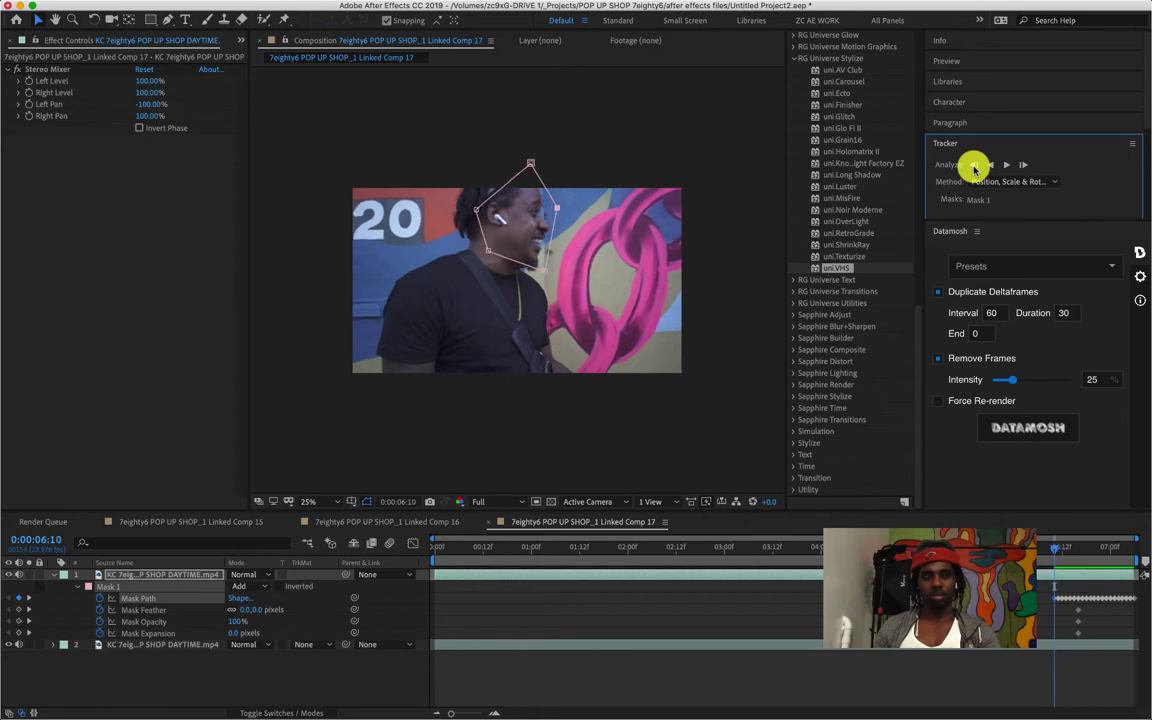
pyautogui.click(974, 170)
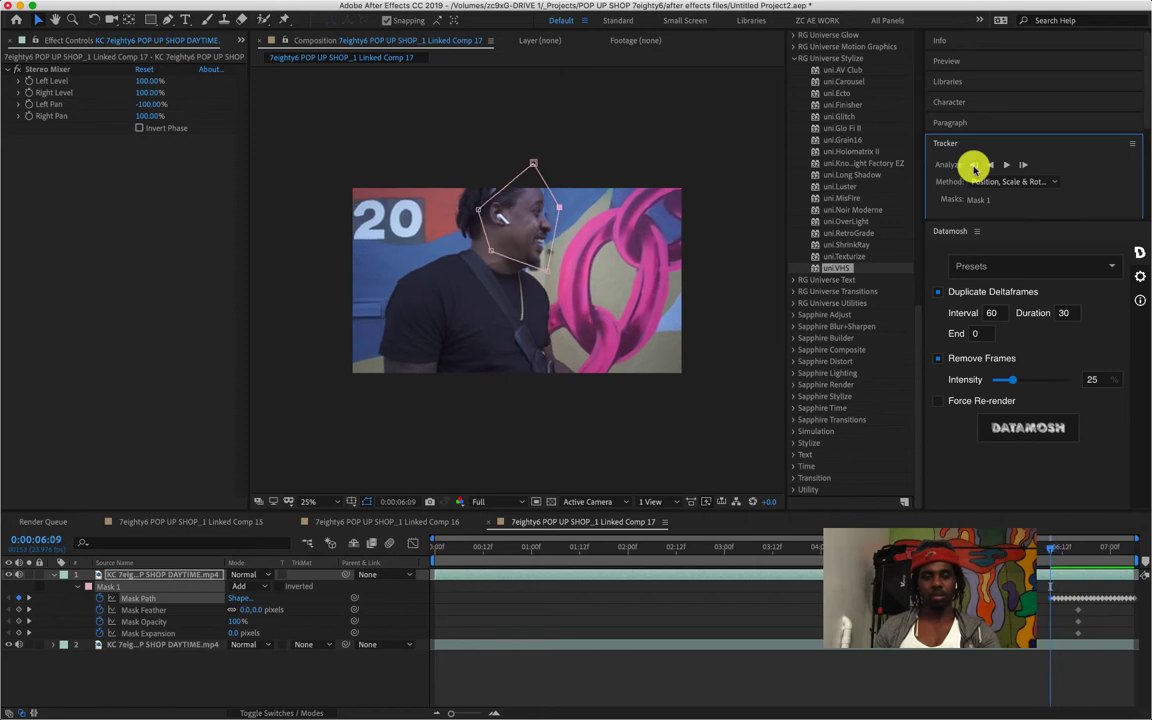
pyautogui.click(974, 170)
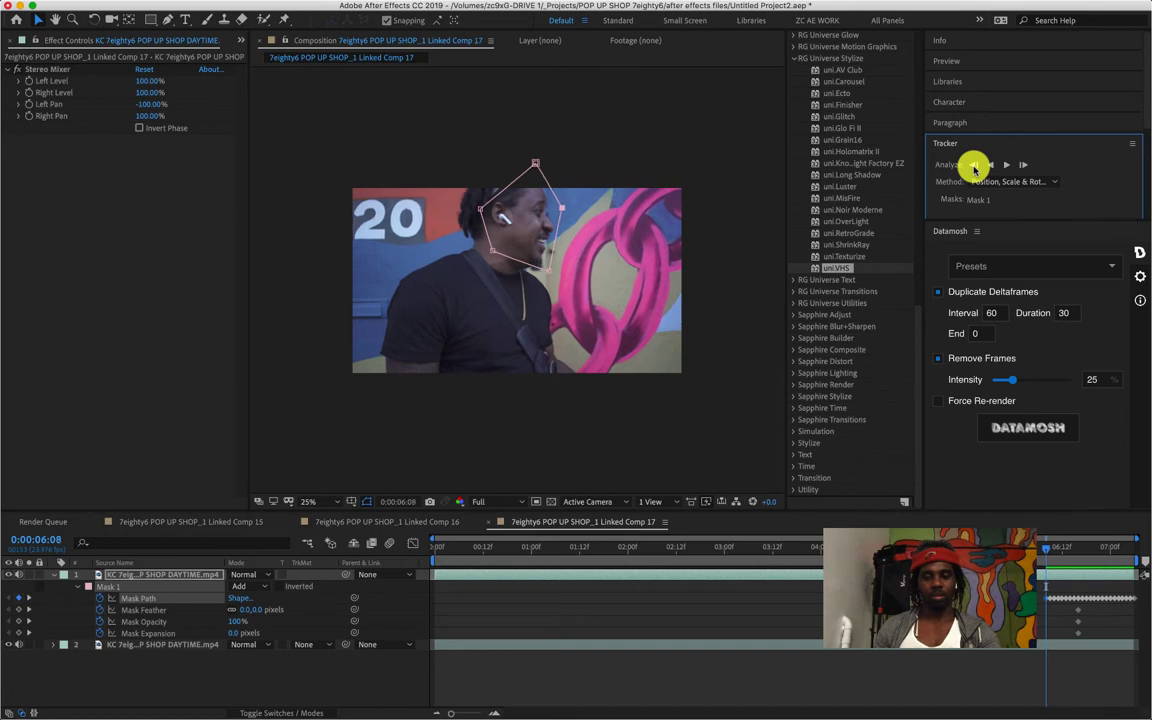
pyautogui.click(974, 170)
pyautogui.click(563, 218)
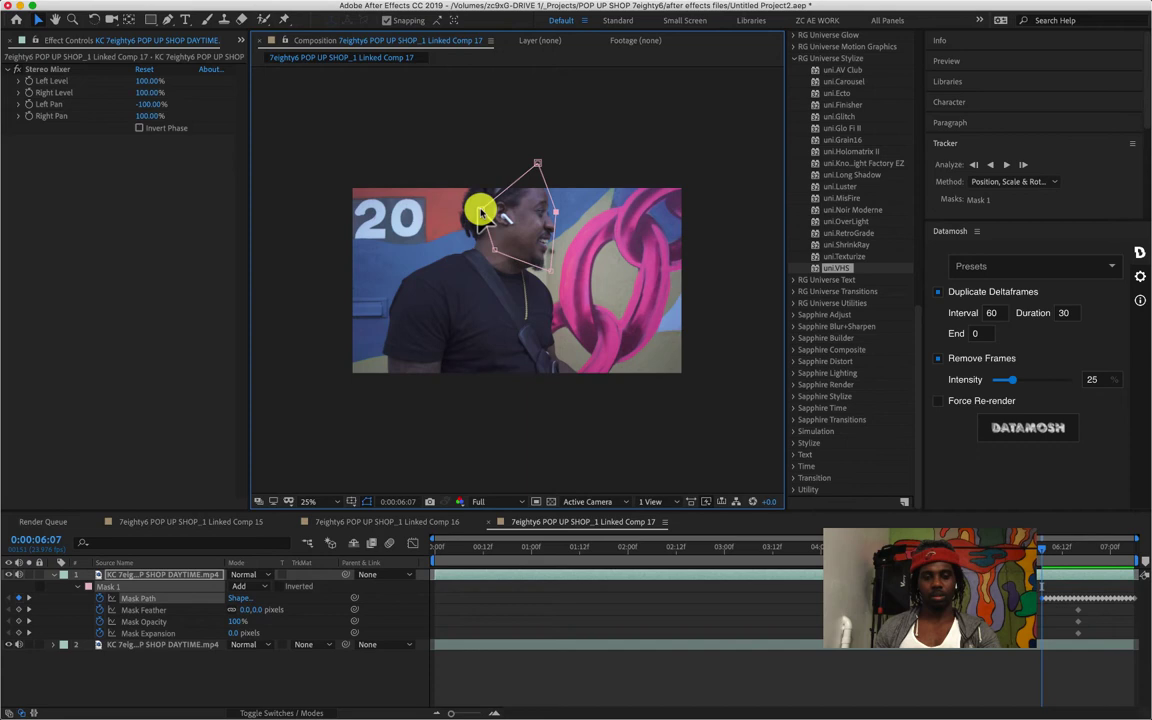
# Realign the mask's left and top points onto the face edge and hairline.
pyautogui.moveTo(466, 212); pyautogui.dragTo(455, 205)
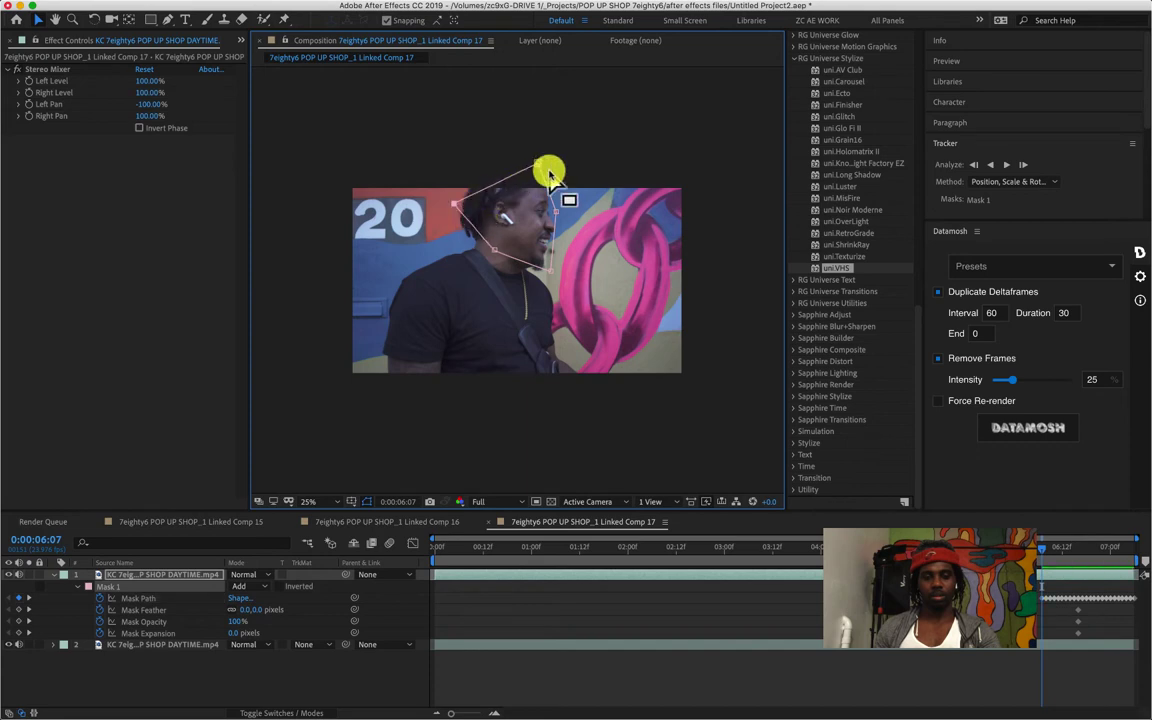
pyautogui.moveTo(539, 167)
pyautogui.mouseDown()
pyautogui.moveTo(512, 169)
pyautogui.moveTo(537, 162)
pyautogui.mouseUp()
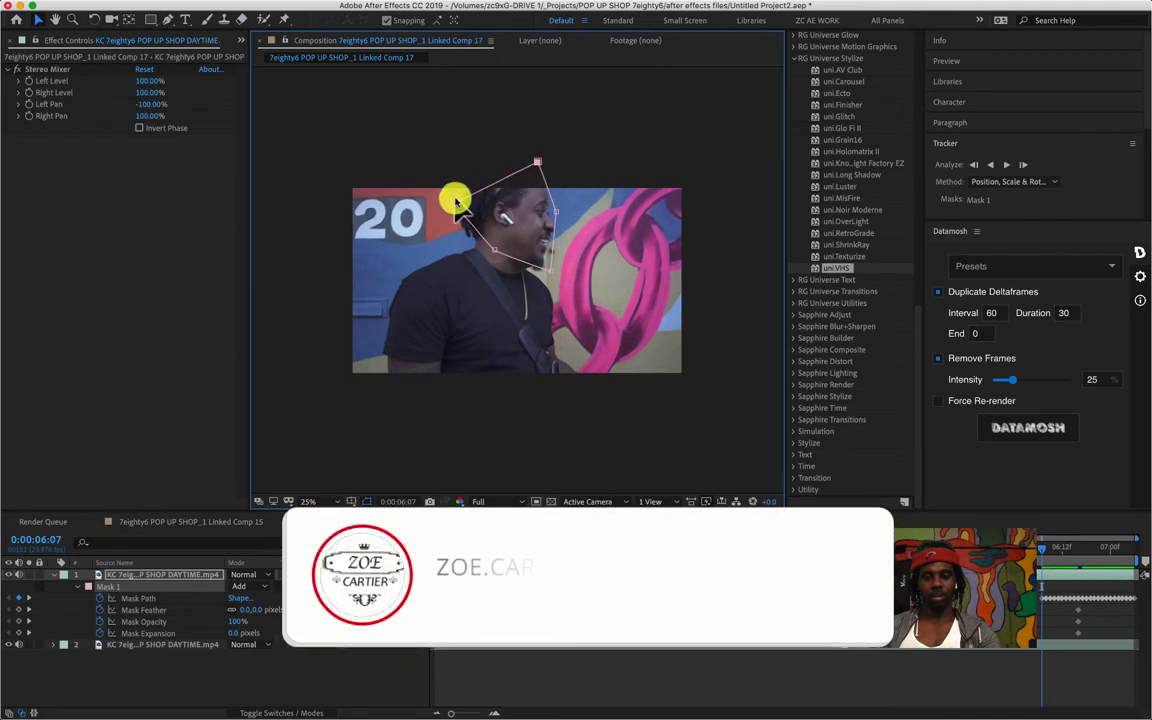
pyautogui.moveTo(455, 200); pyautogui.dragTo(467, 185)
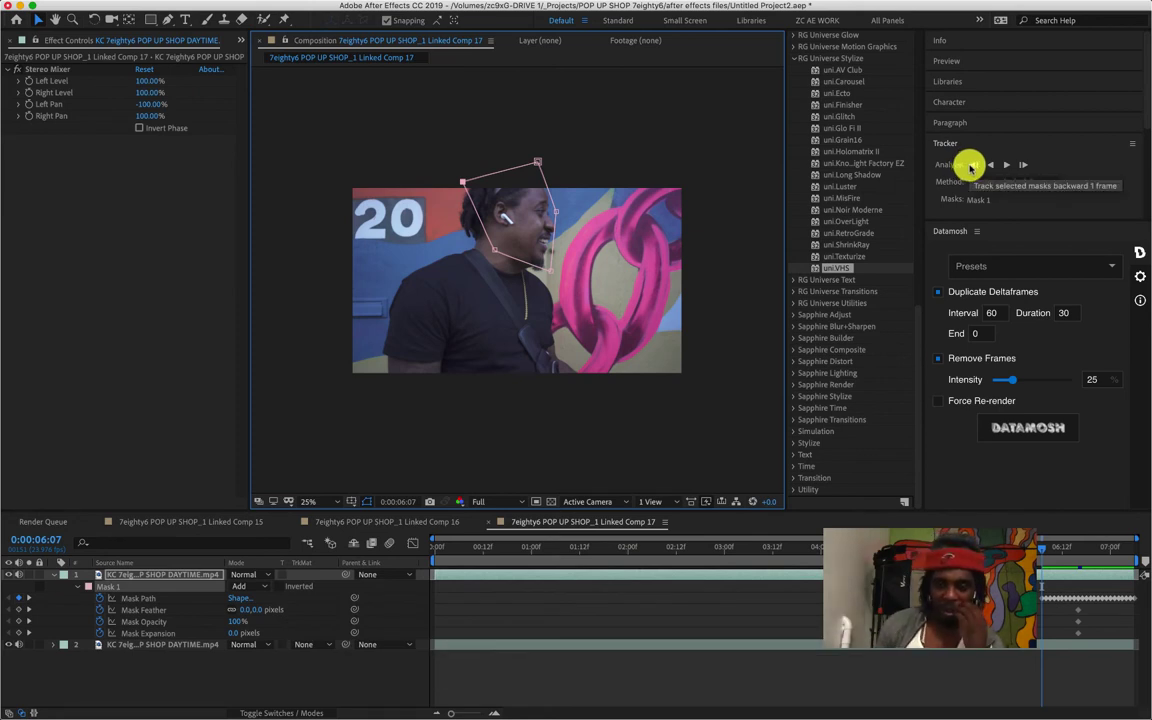
# Resume tracking the face mask backward past 0:00:04:07 to the clip start.
pyautogui.click(972, 166)
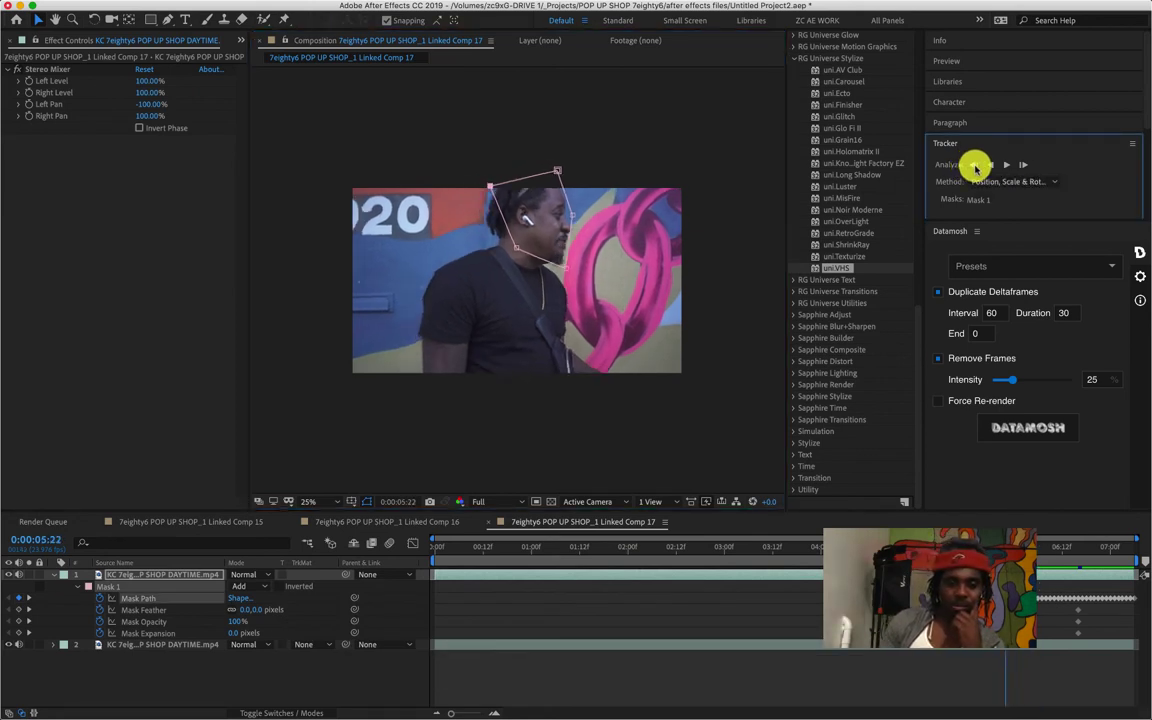
pyautogui.click(497, 200)
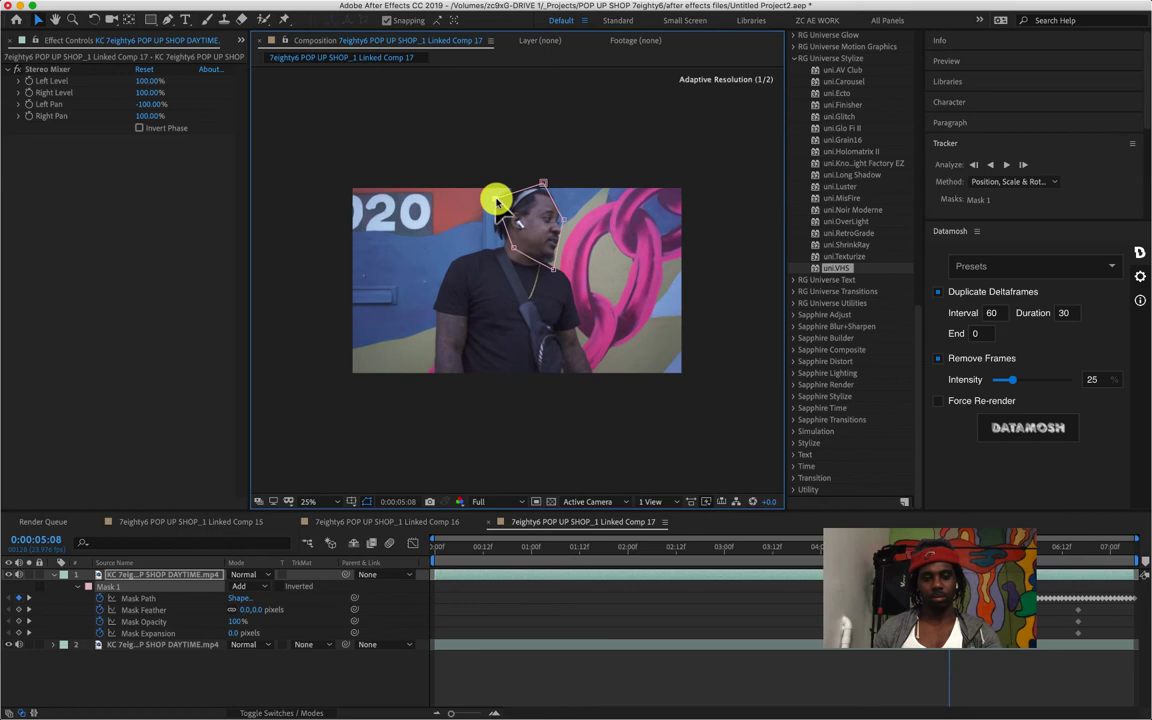
pyautogui.click(972, 166)
pyautogui.click(972, 166)
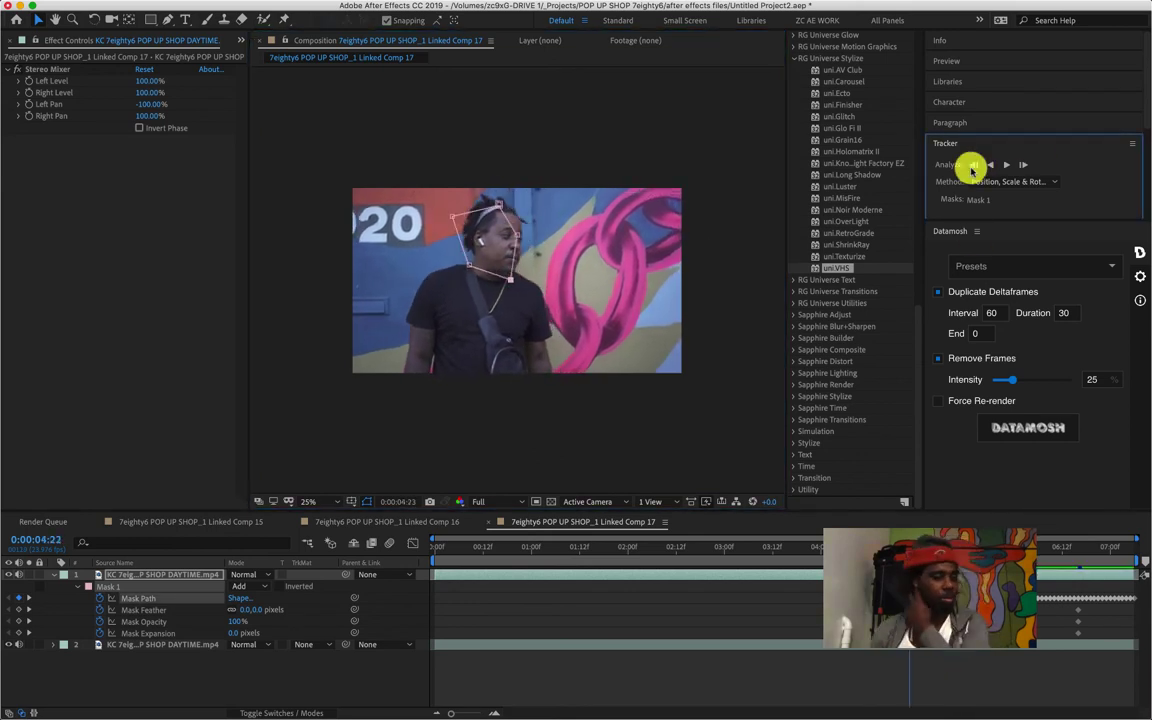
pyautogui.click(489, 230)
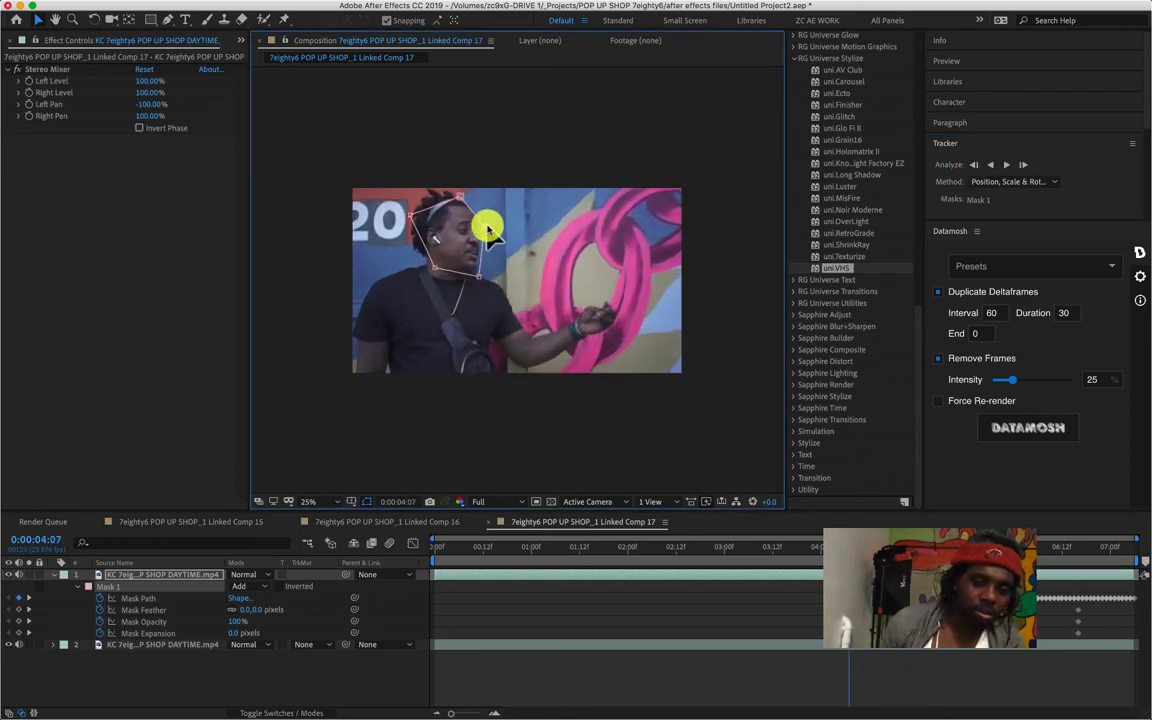
pyautogui.click(973, 165)
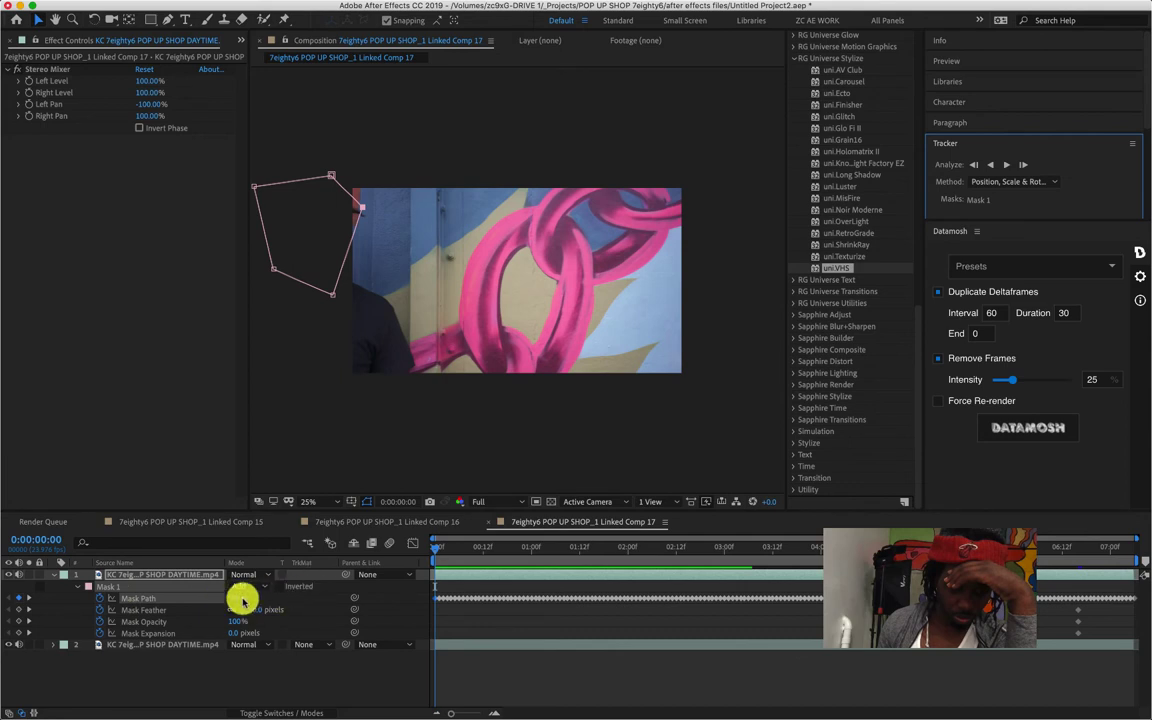
pyautogui.click(5, 648)
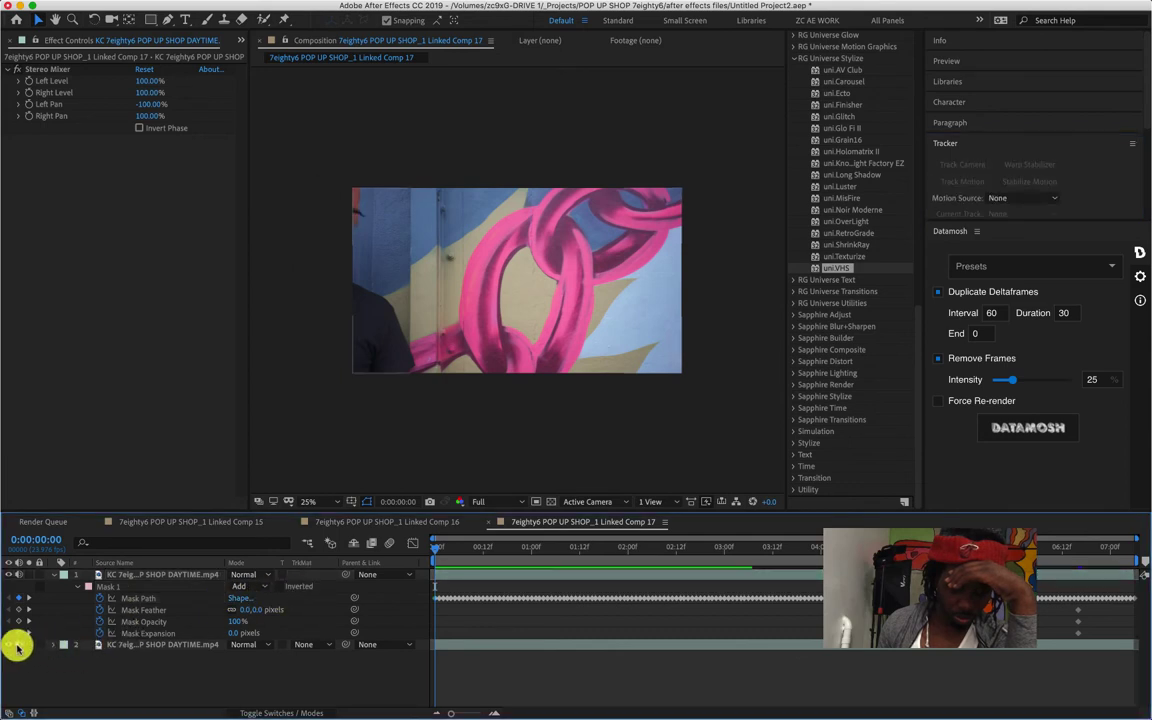
pyautogui.click(8, 645)
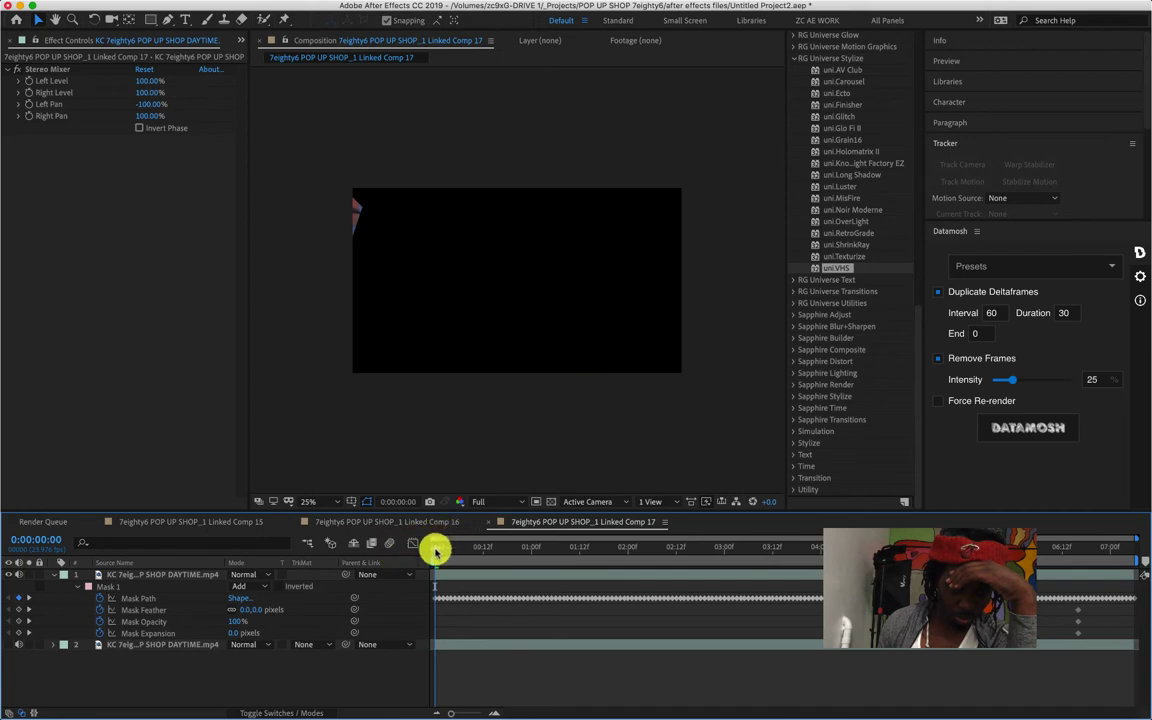
pyautogui.press('space')
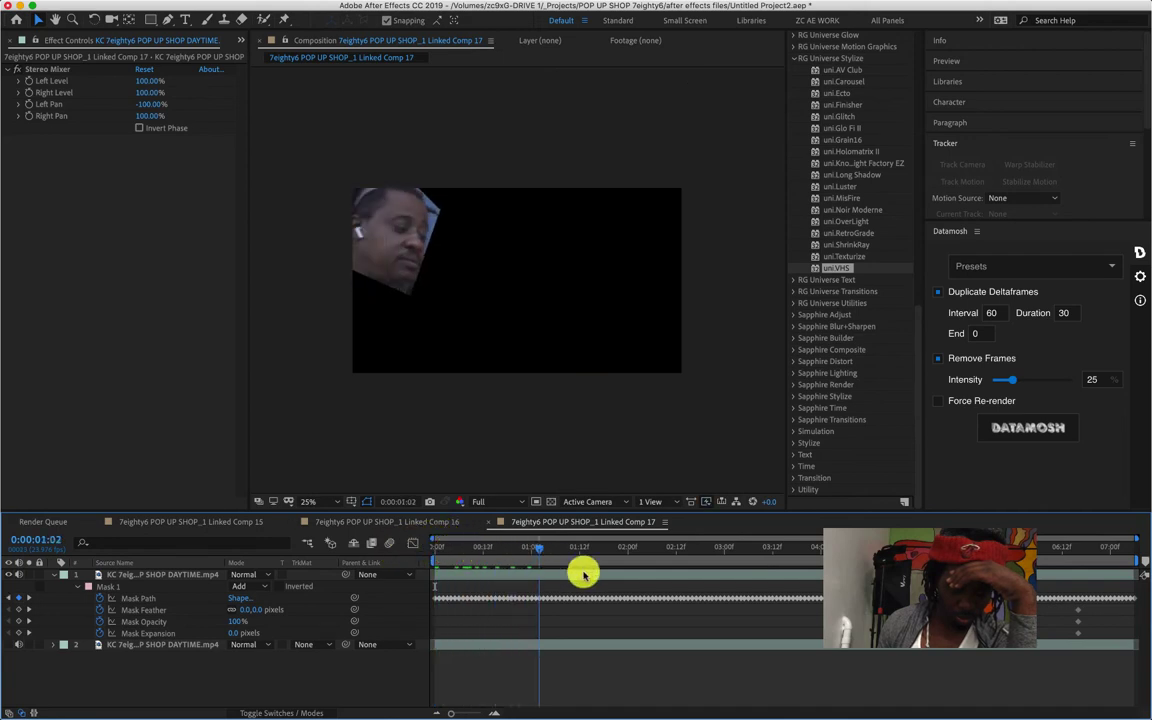
pyautogui.moveTo(583, 573); pyautogui.dragTo(563, 589)
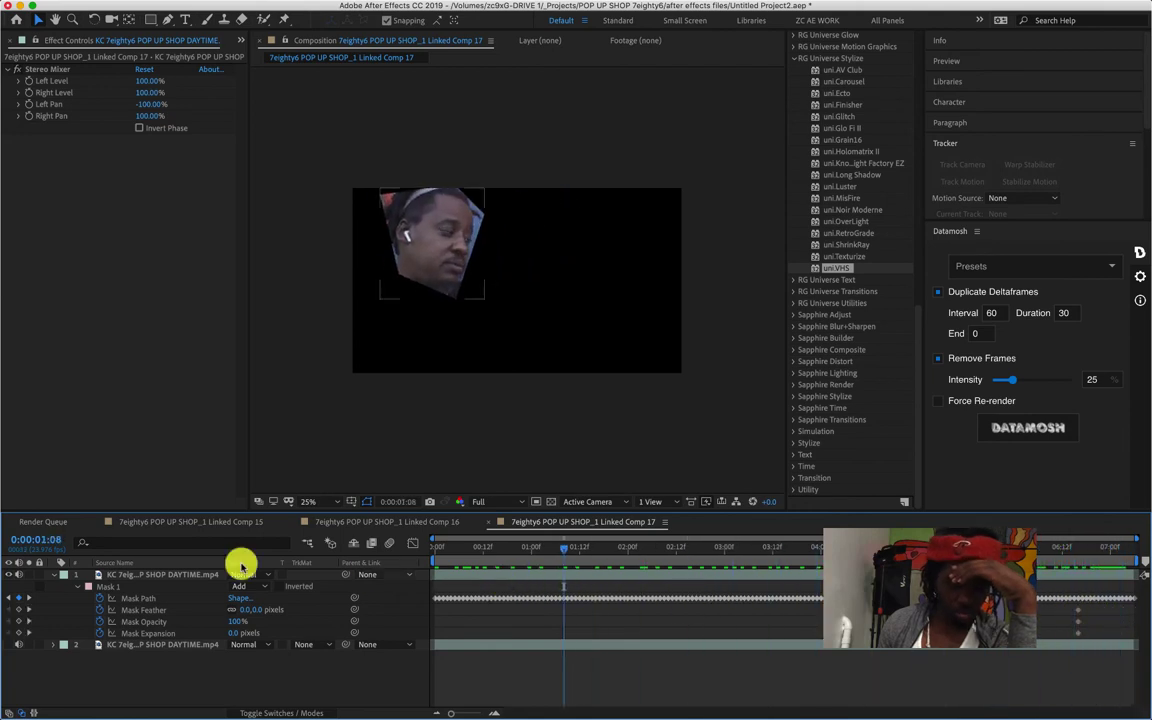
pyautogui.click(9, 645)
pyautogui.click(9, 645)
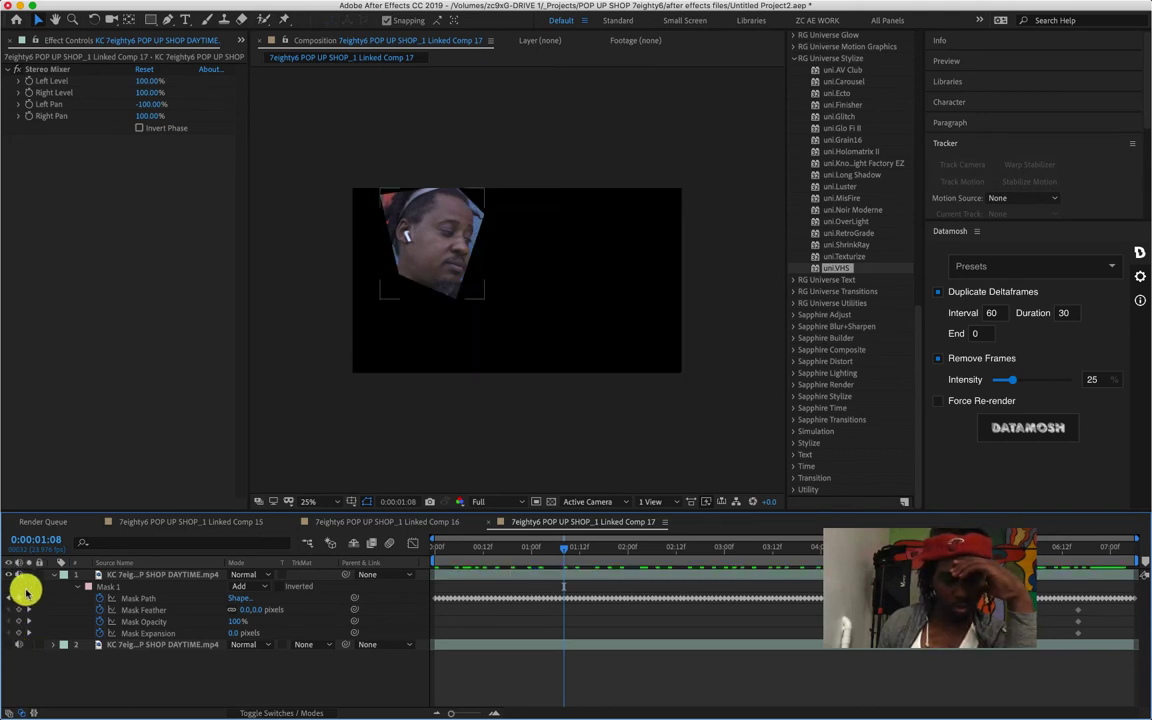
pyautogui.click(17, 574)
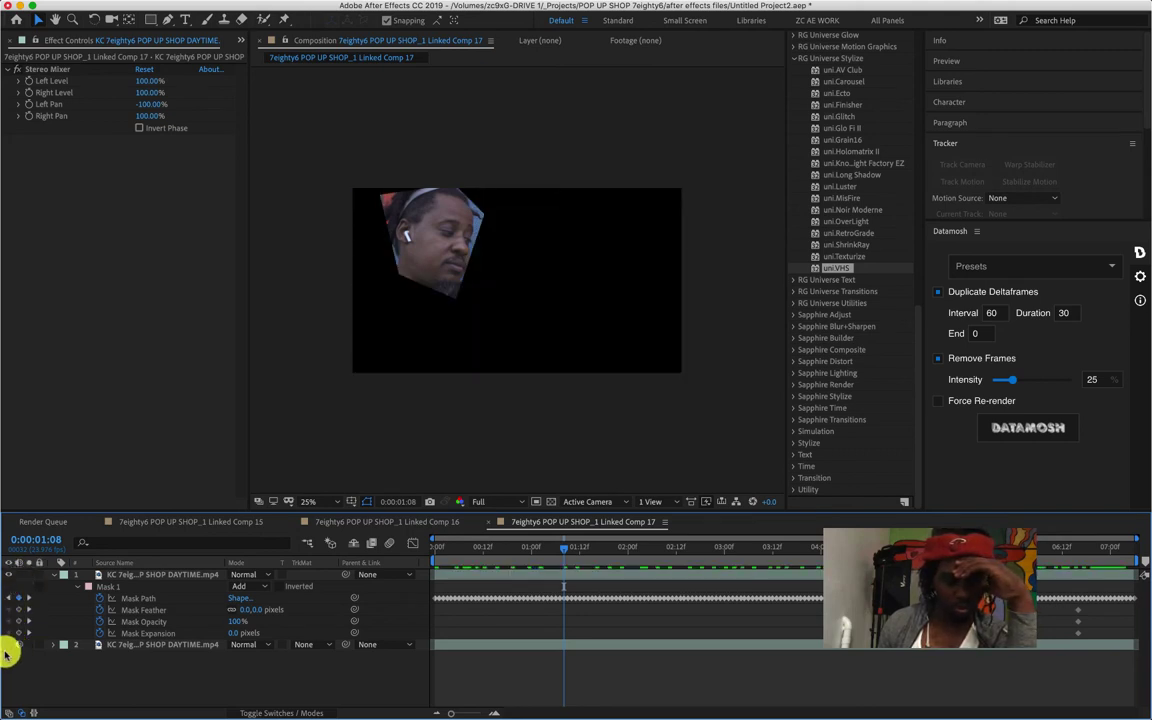
pyautogui.click(18, 609)
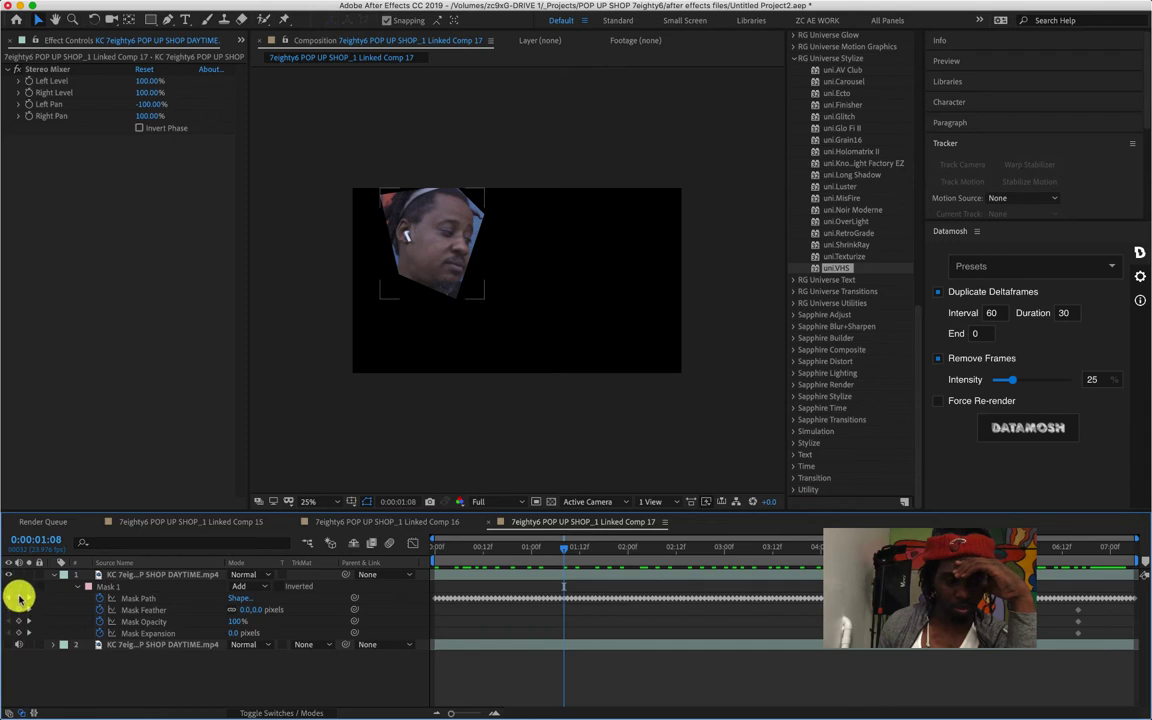
pyautogui.click(9, 645)
pyautogui.click(9, 645)
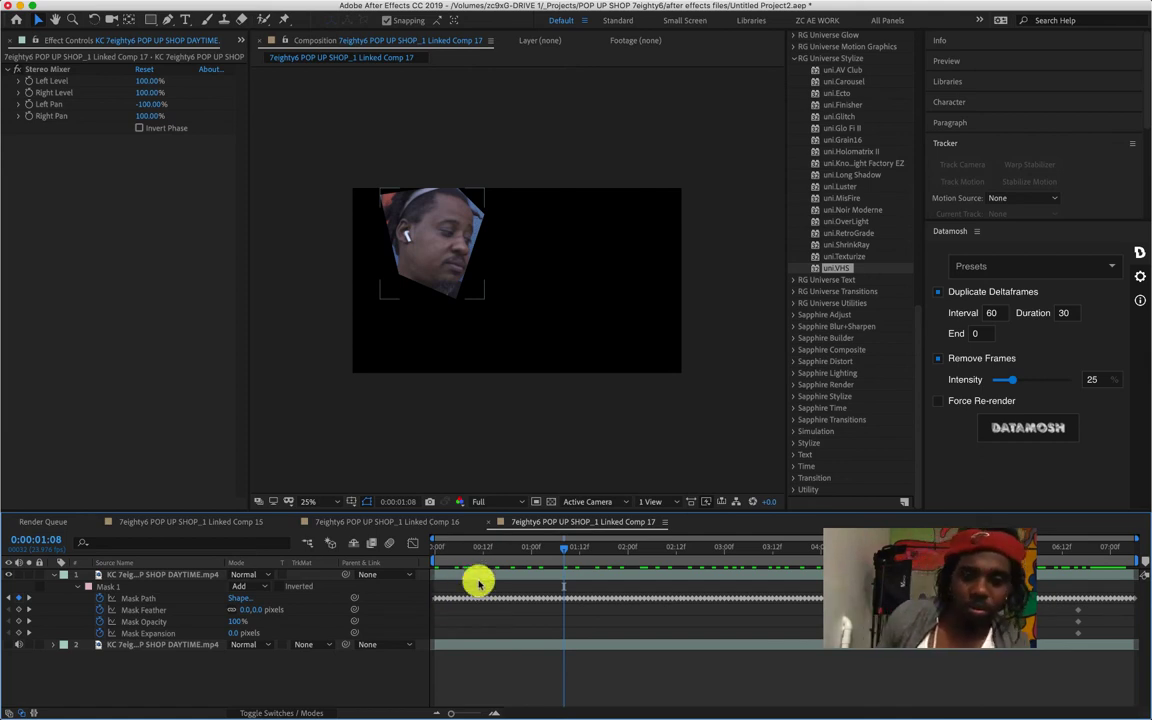
pyautogui.moveTo(432, 7)
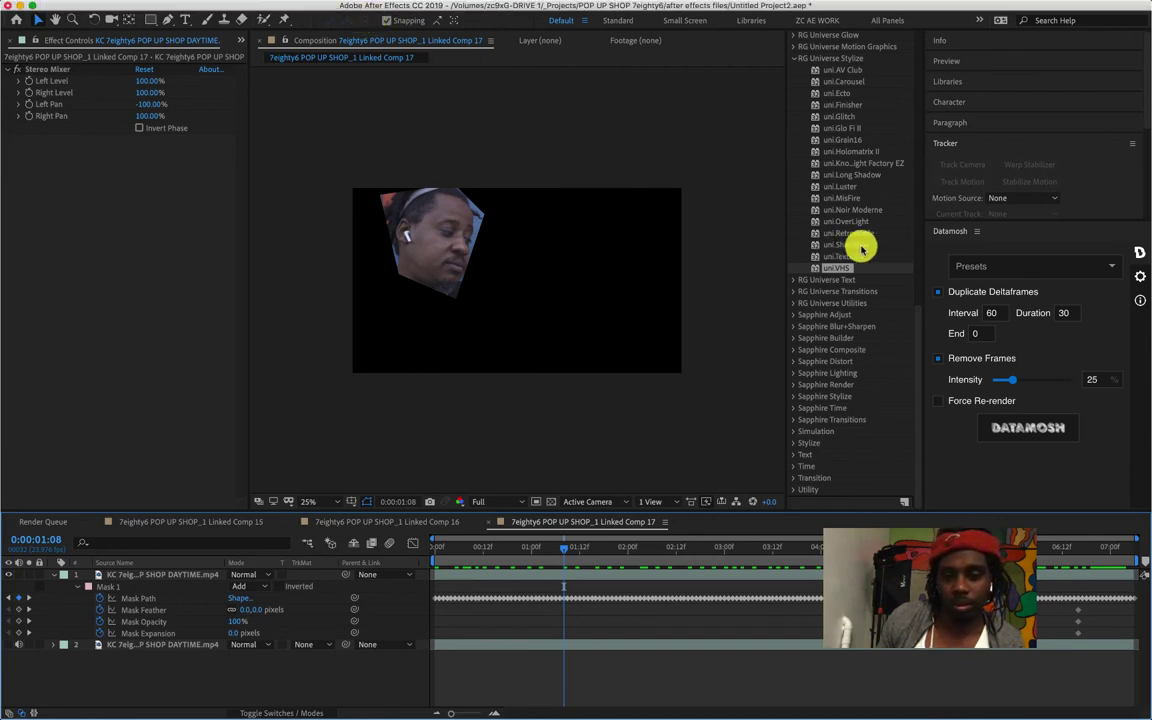
pyautogui.scroll(6, 865, 355)
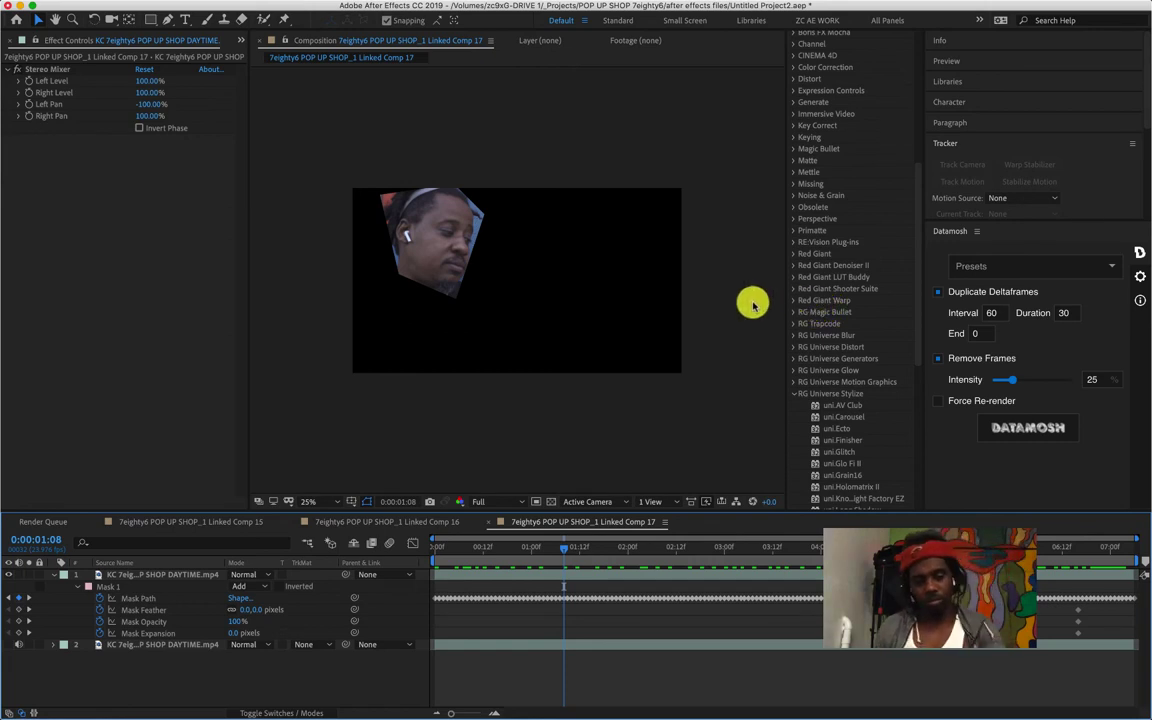
pyautogui.click(211, 621)
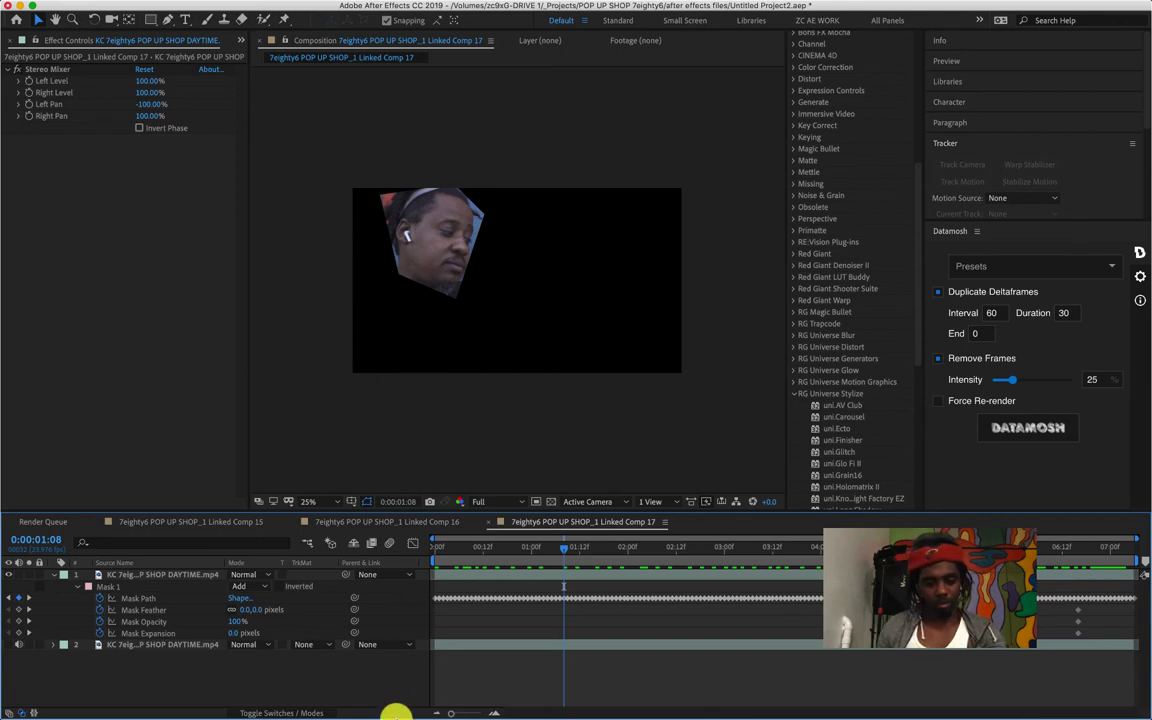
pyautogui.moveTo(278, 689)
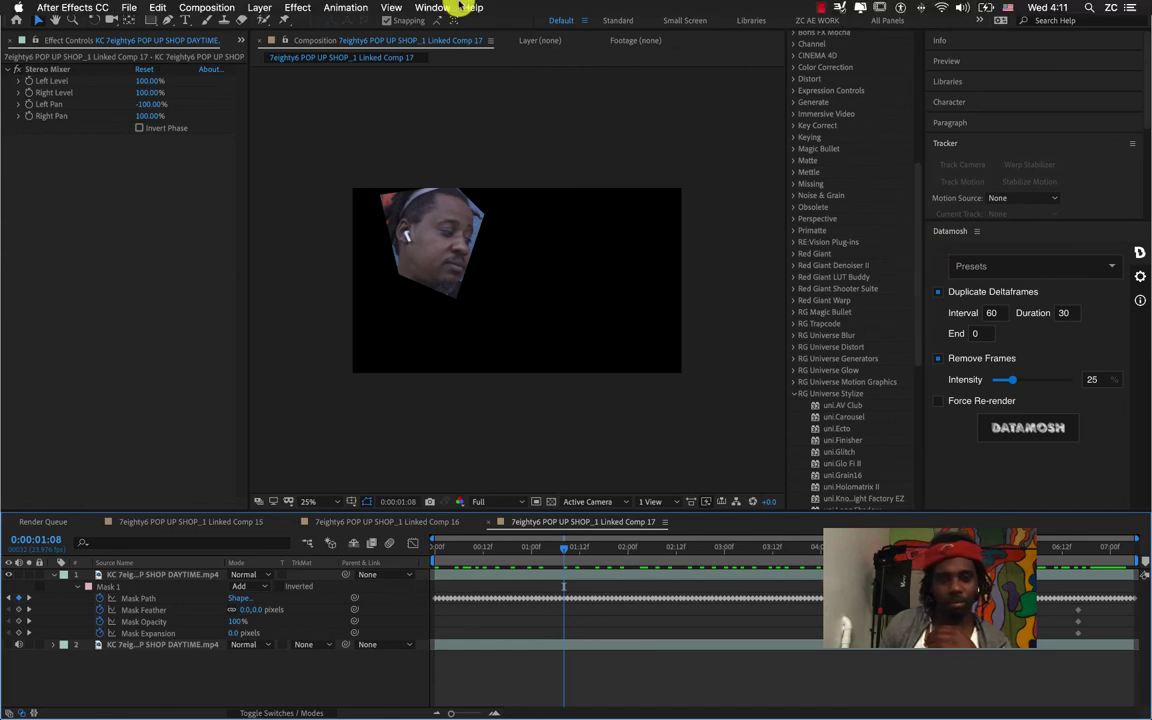
# Browse the Effect menu's categories and dismiss it without applying anything.
pyautogui.click(300, 8)
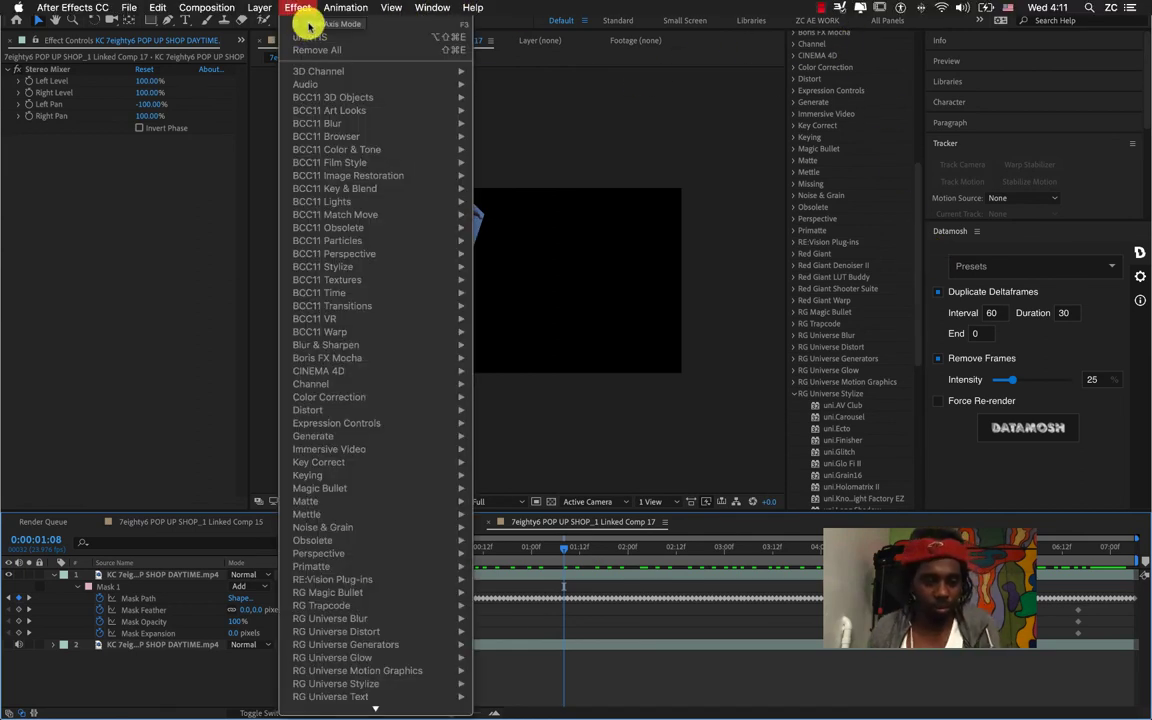
pyautogui.scroll(-1, 380, 527)
pyautogui.scroll(-2, 380, 527)
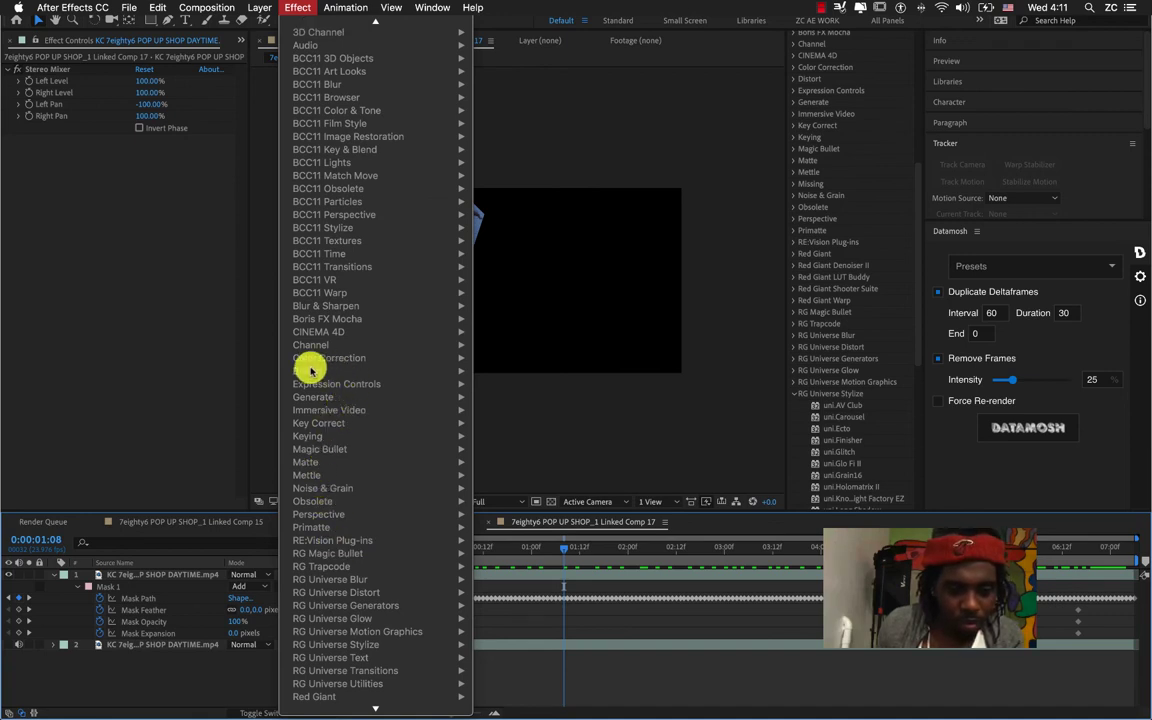
pyautogui.click(232, 390)
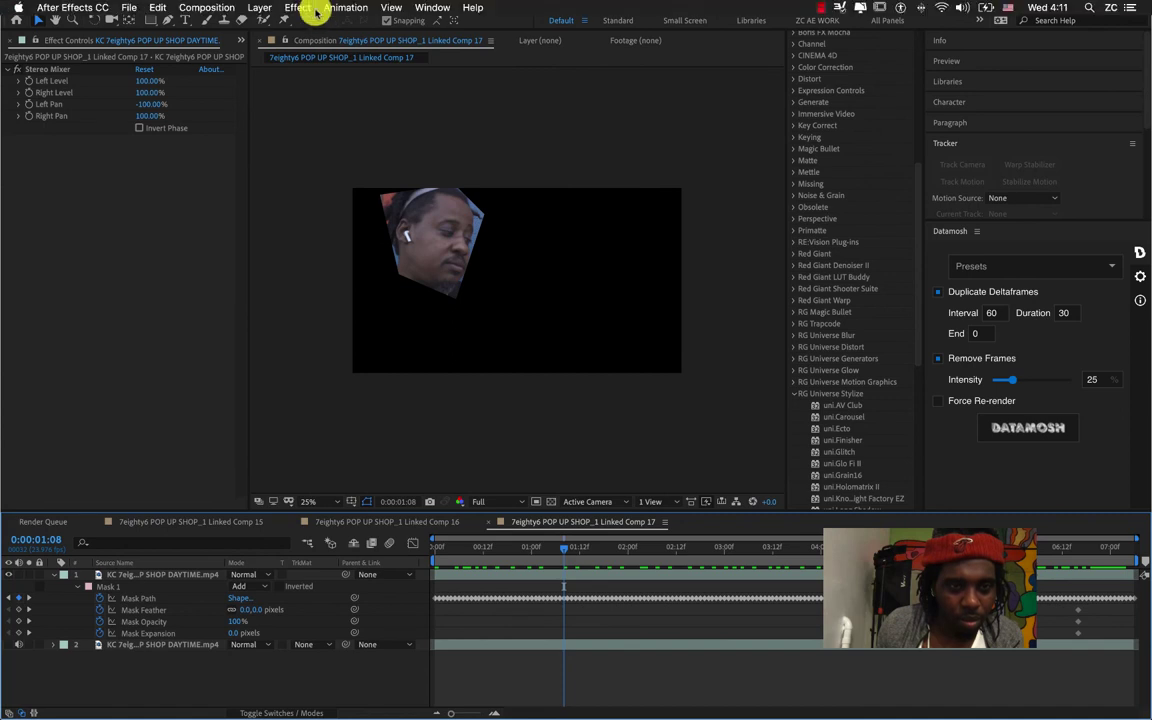
# Select the face layer and Mask 1, then bring up the Effect menu's Stylize submenu.
pyautogui.click(230, 628)
pyautogui.click(135, 584)
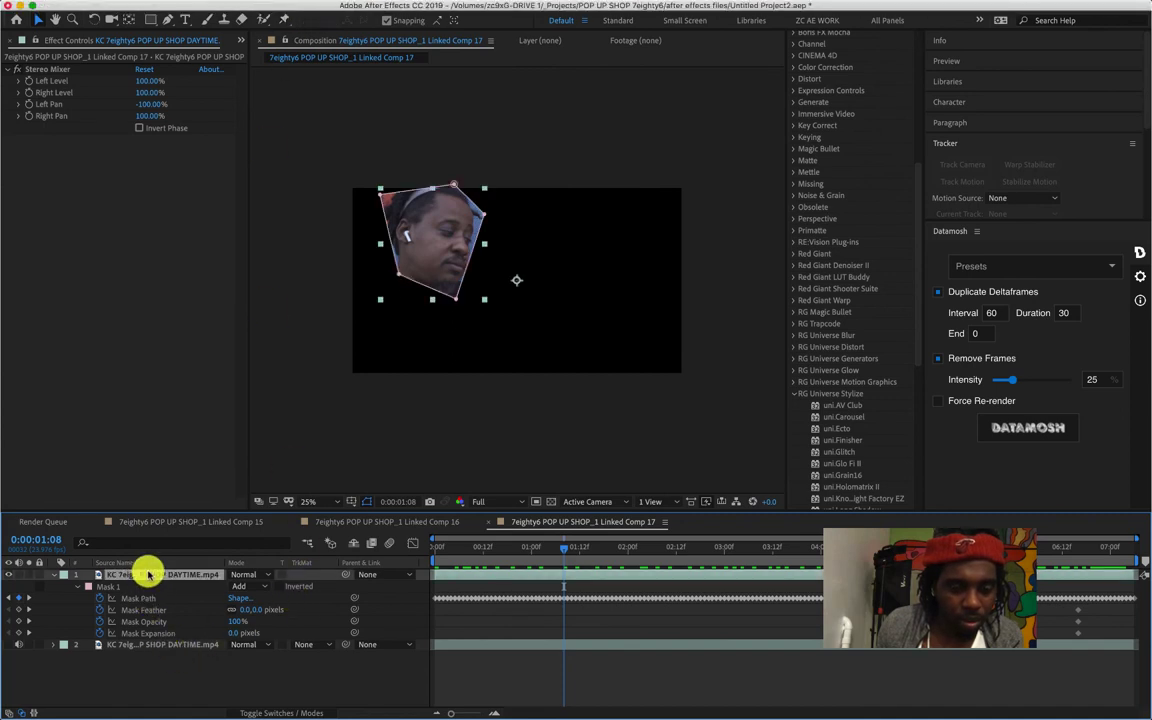
pyautogui.click(305, 8)
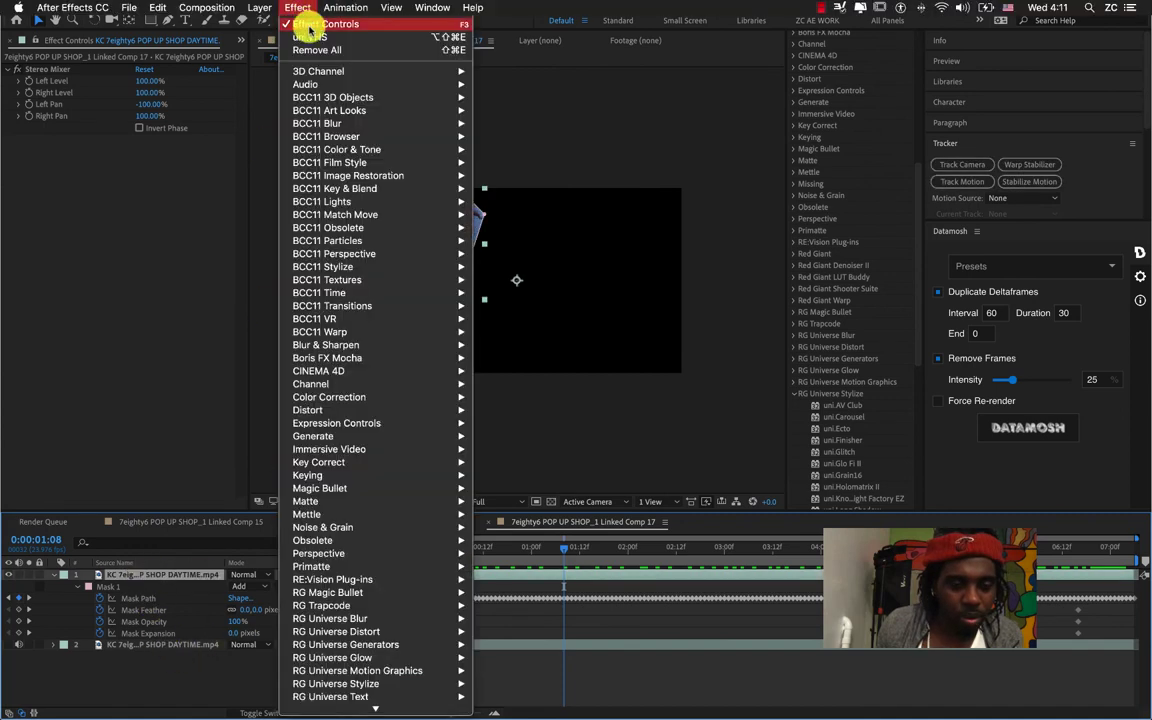
pyautogui.scroll(-3, 372, 462)
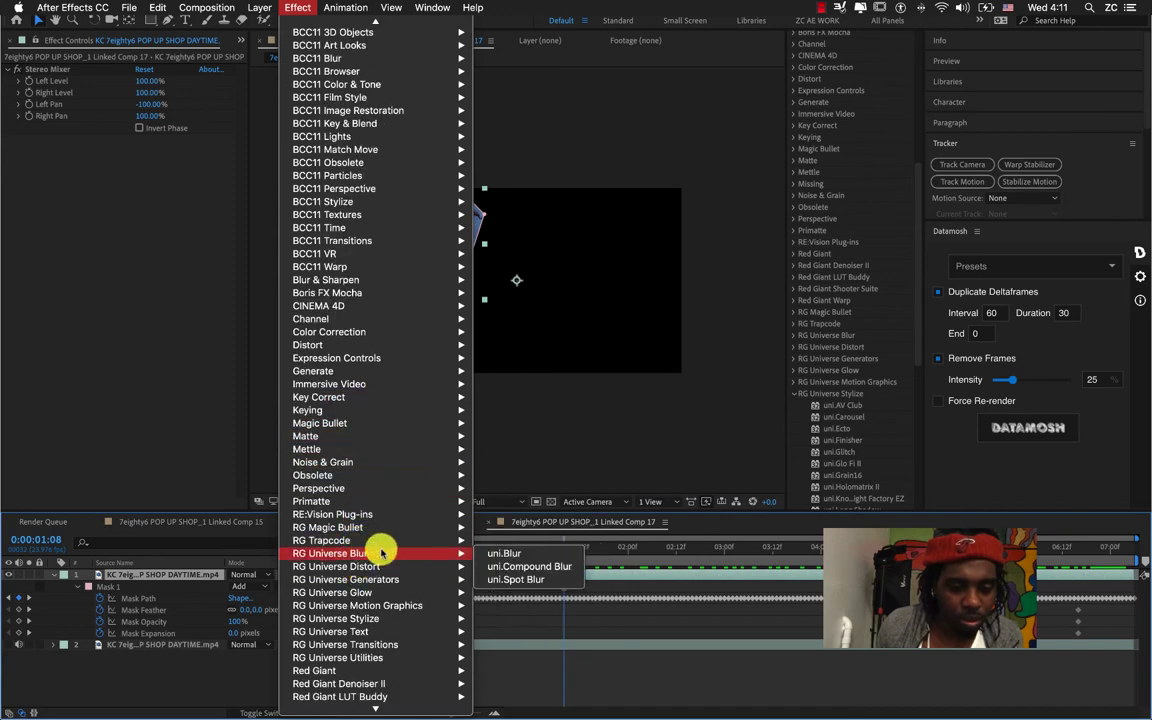
pyautogui.moveTo(399, 486)
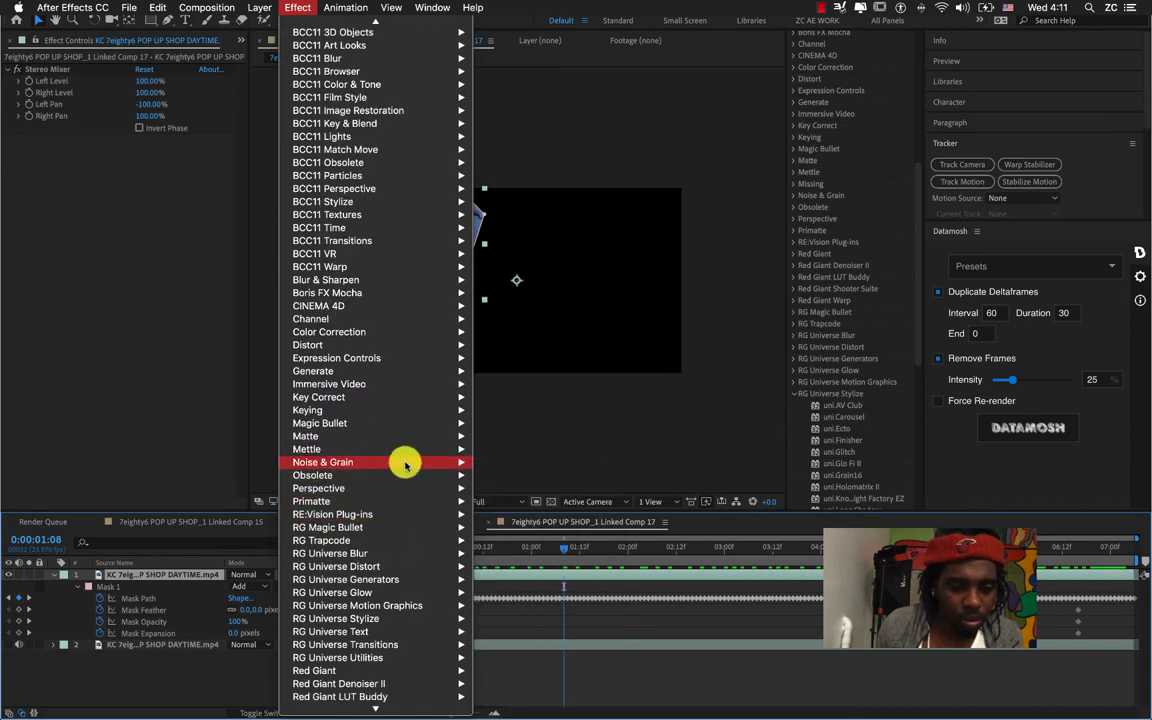
pyautogui.moveTo(432, 345)
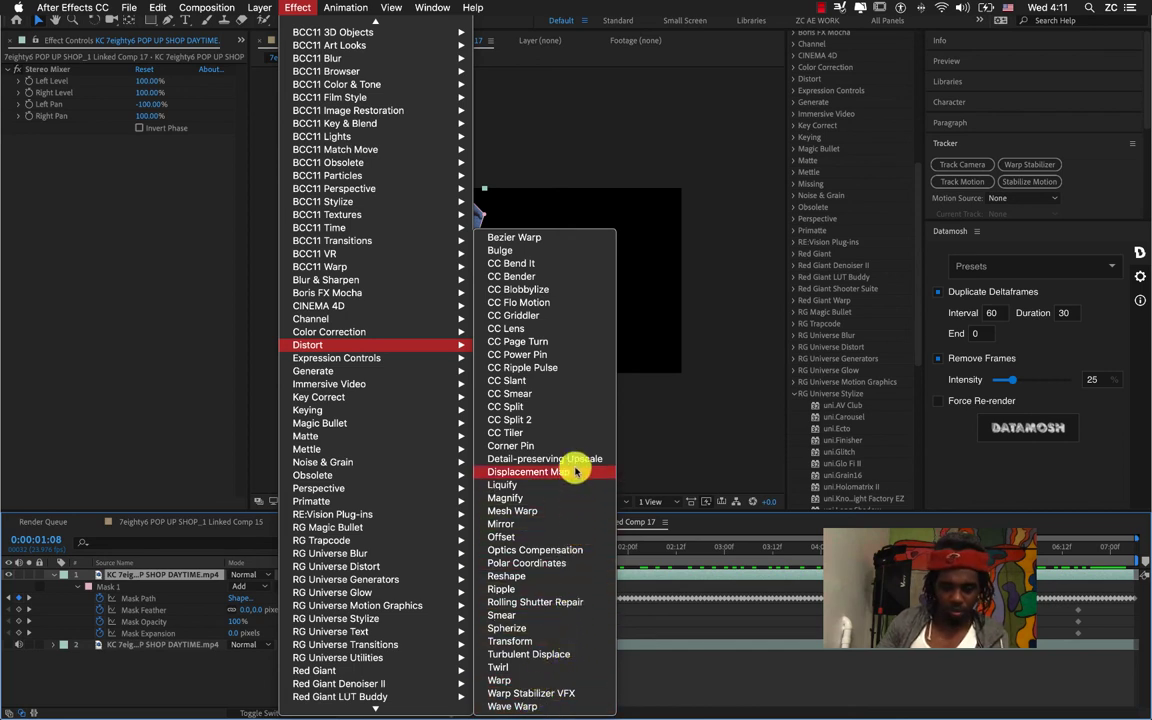
pyautogui.scroll(-5, 370, 538)
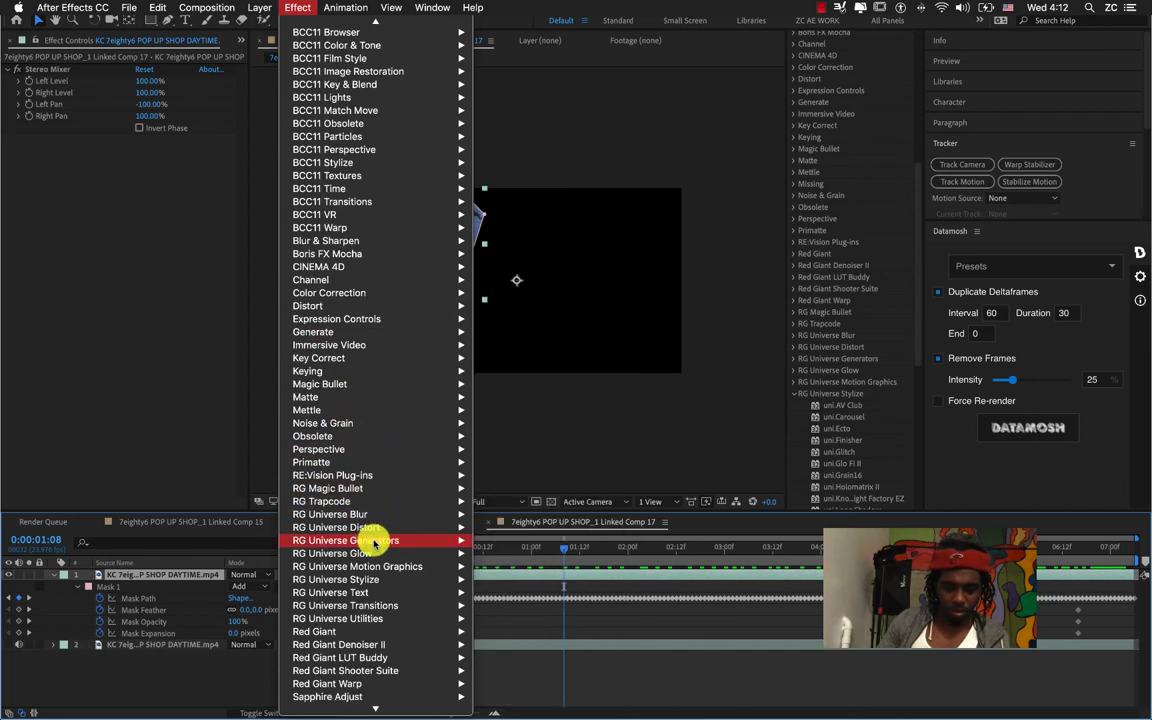
pyautogui.scroll(-2, 376, 559)
pyautogui.moveTo(376, 559)
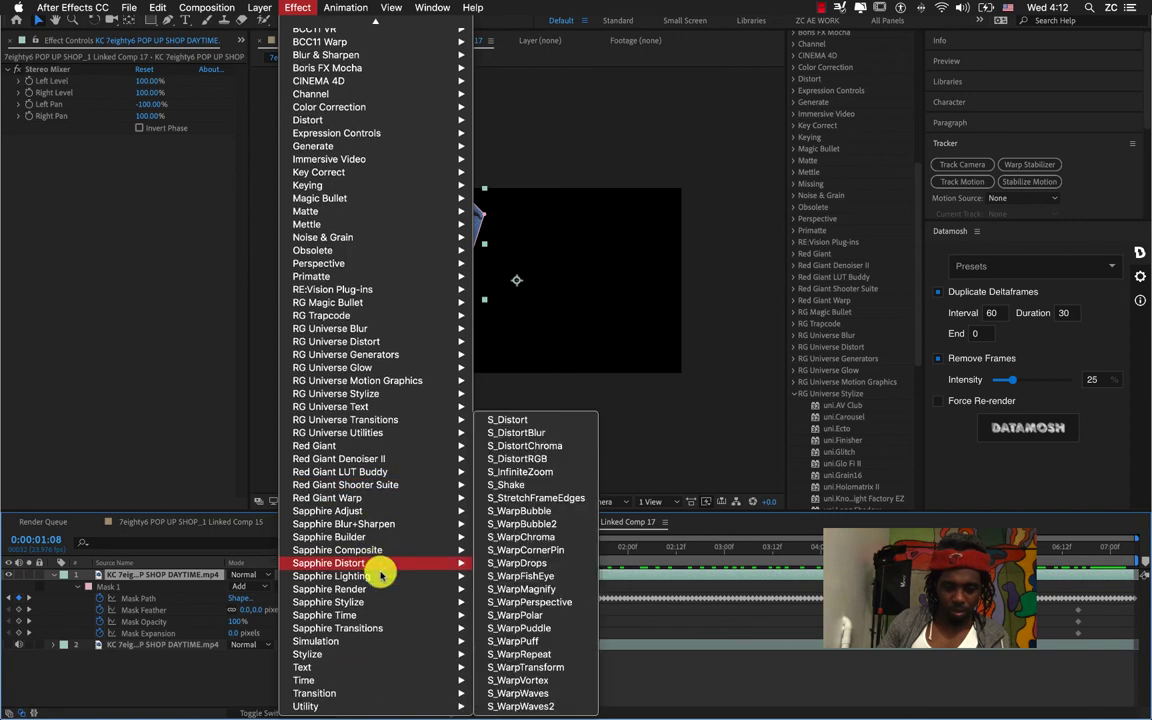
pyautogui.moveTo(393, 708)
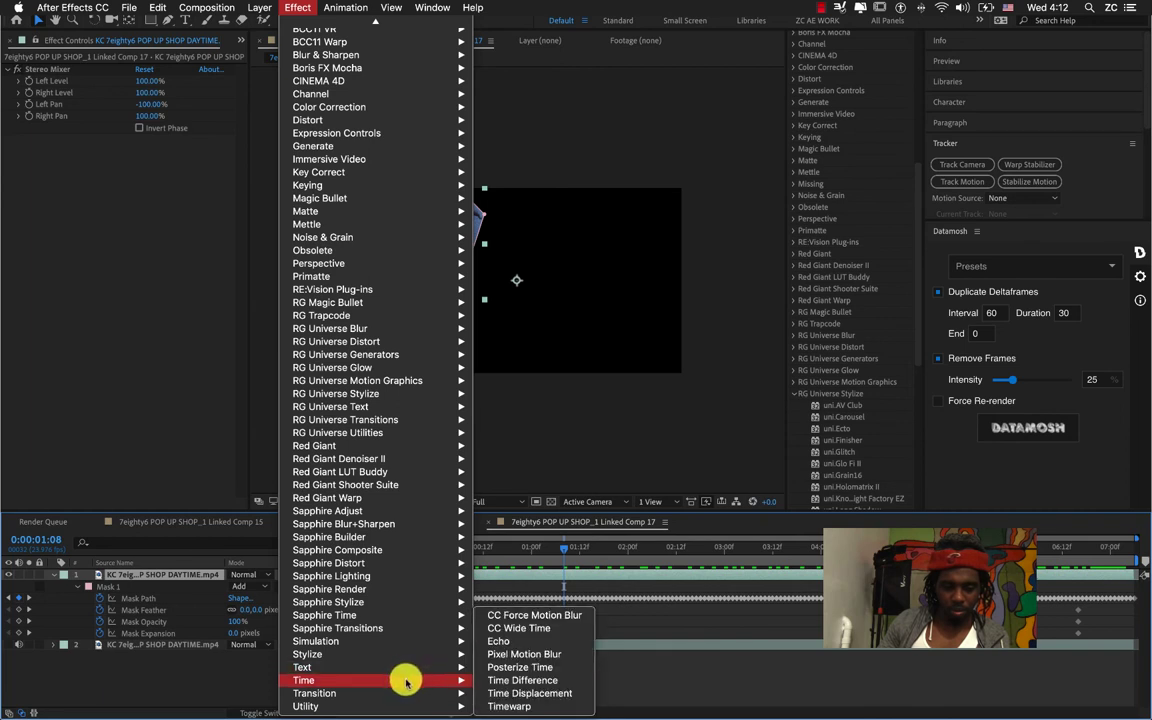
pyautogui.moveTo(417, 655)
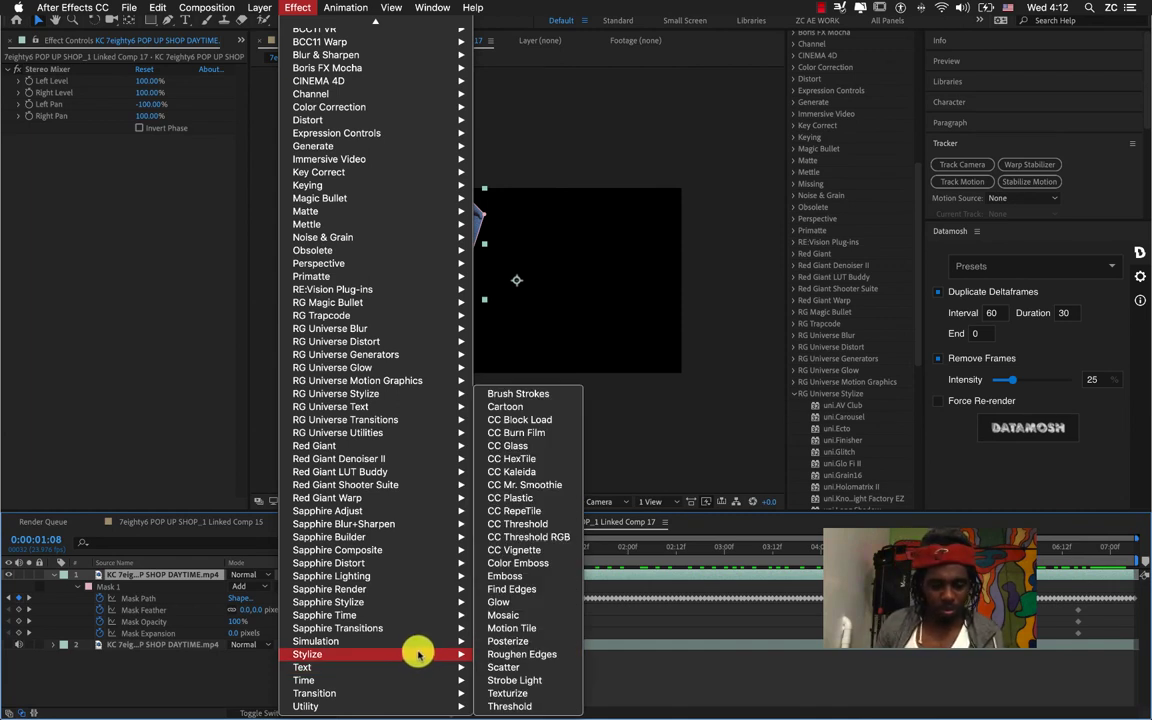
# Apply a Mosaic effect to the masked face, with Horizontal Blocks at 57 and Vertical Blocks at 42.
pyautogui.click(519, 617)
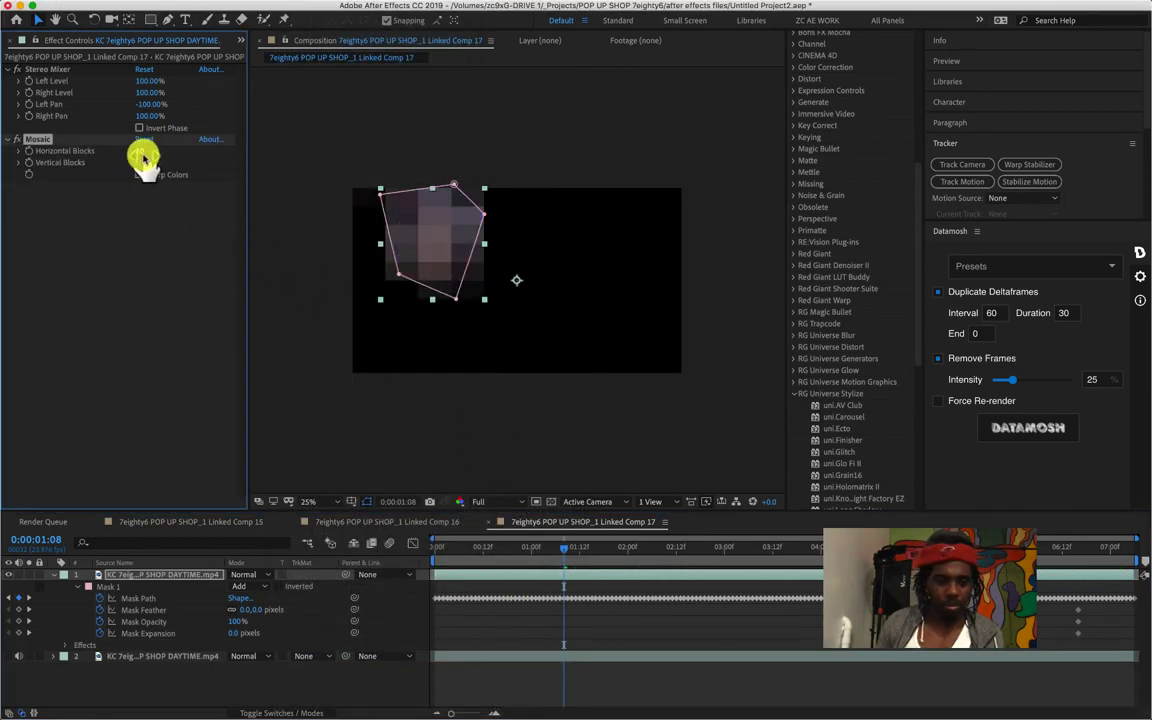
pyautogui.moveTo(156, 155); pyautogui.dragTo(178, 168)
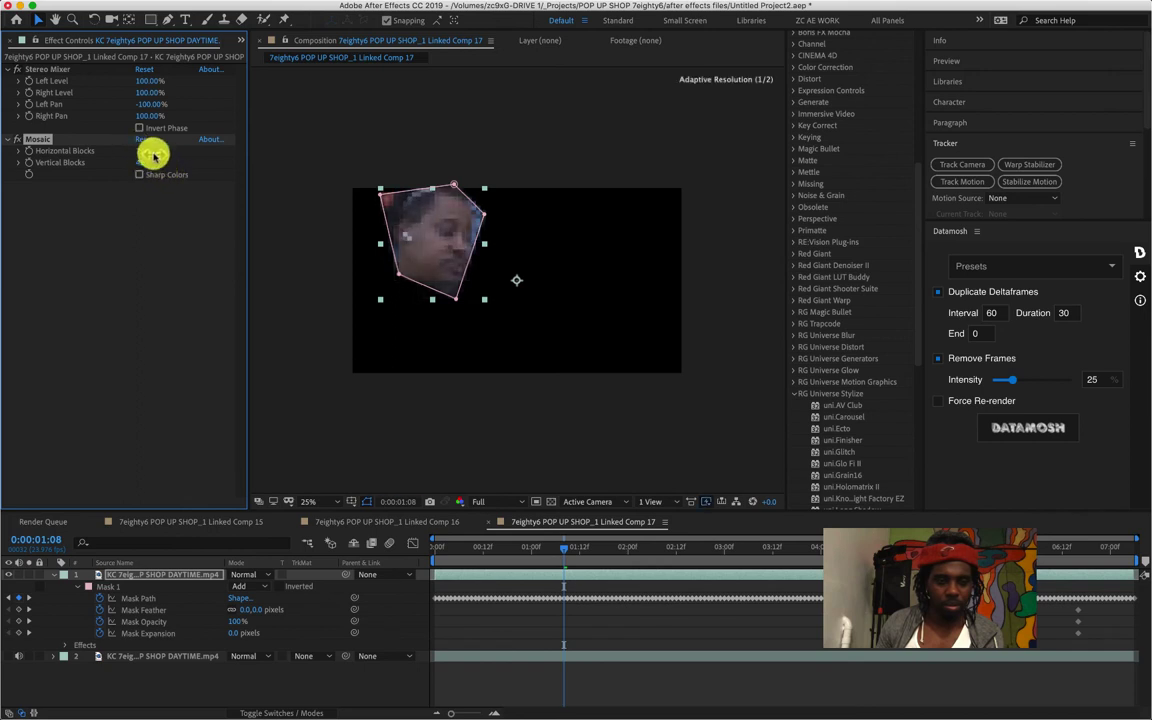
pyautogui.moveTo(127, 155)
pyautogui.mouseDown()
pyautogui.moveTo(108, 150)
pyautogui.moveTo(133, 155)
pyautogui.mouseUp()
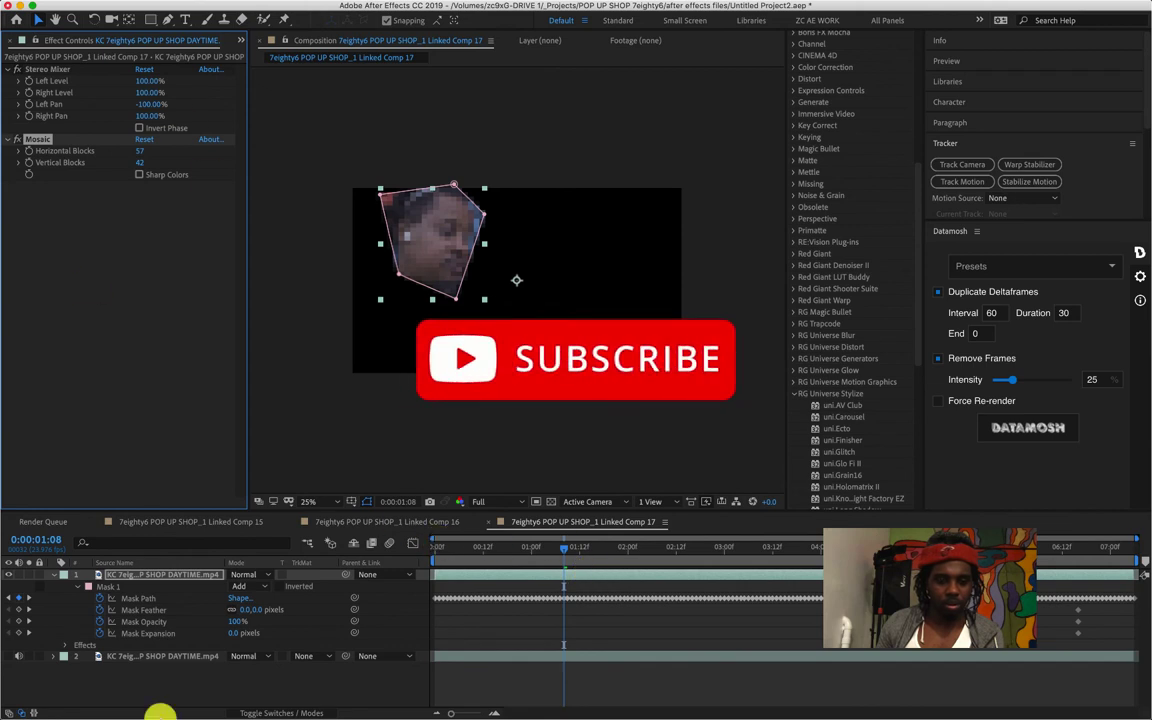
# Turn on visibility for layer 2 so the full shop footage shows behind the pixelated face.
pyautogui.click(9, 657)
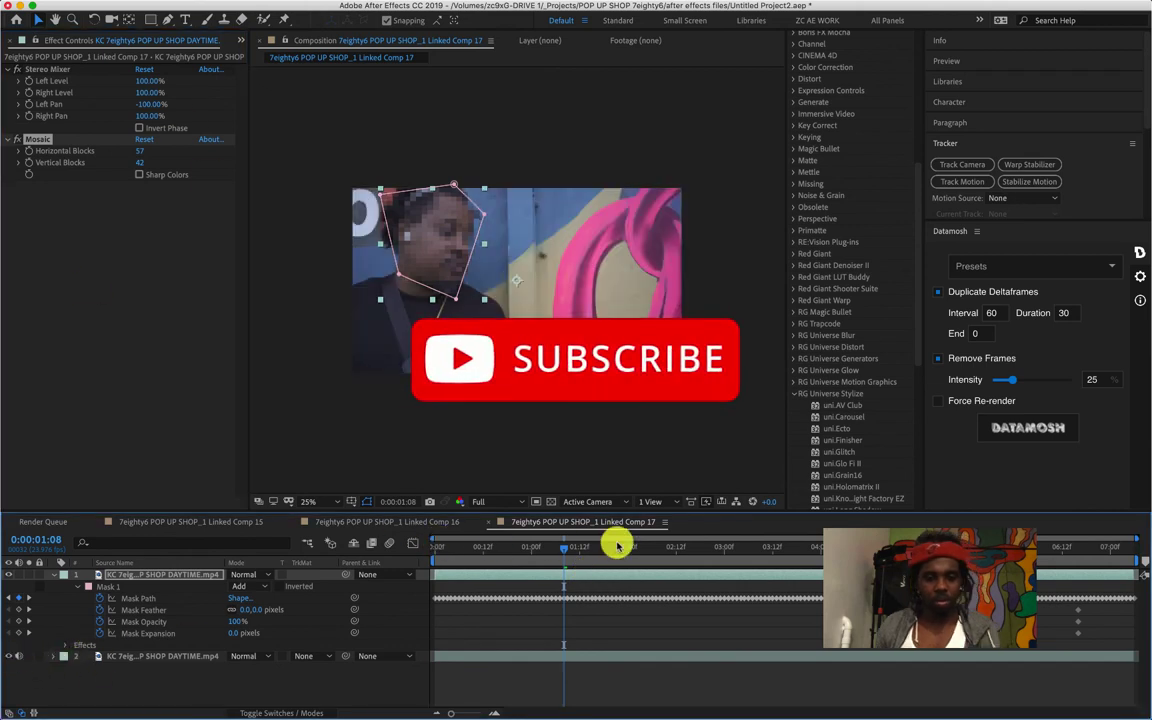